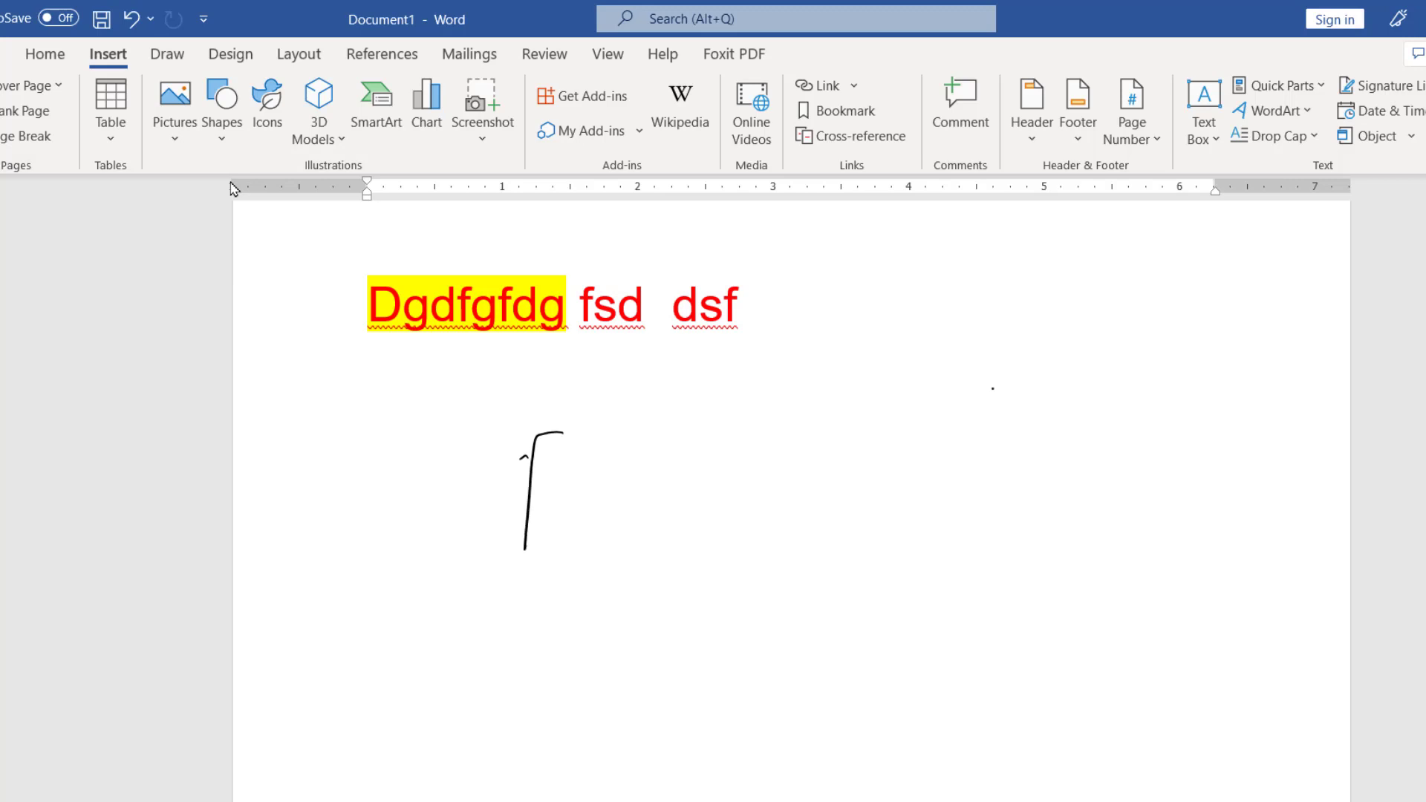
Ink two side-by-side boxes below the text, with two circles in the first and three short strokes in the second.
{"action": "mouse_move", "coordinate": [557, 425]}
{"action": "left_mouse_down"}
{"action": "mouse_move", "coordinate": [779, 449]}
{"action": "mouse_move", "coordinate": [571, 559]}
{"action": "mouse_move", "coordinate": [534, 524]}
{"action": "left_mouse_up"}
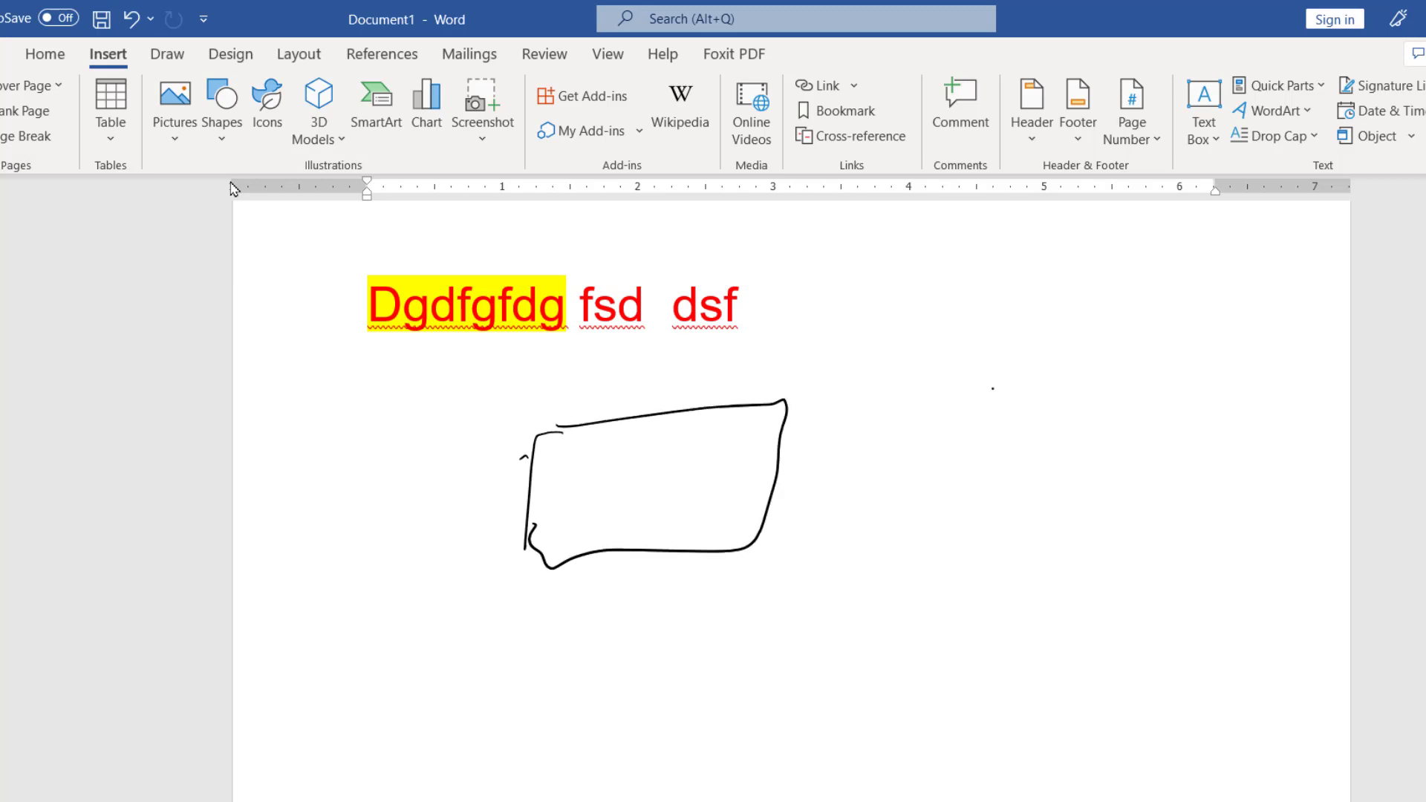
{"action": "mouse_move", "coordinate": [654, 447]}
{"action": "left_mouse_down"}
{"action": "mouse_move", "coordinate": [622, 472]}
{"action": "mouse_move", "coordinate": [665, 451]}
{"action": "mouse_move", "coordinate": [713, 489]}
{"action": "mouse_move", "coordinate": [710, 443]}
{"action": "left_mouse_up"}
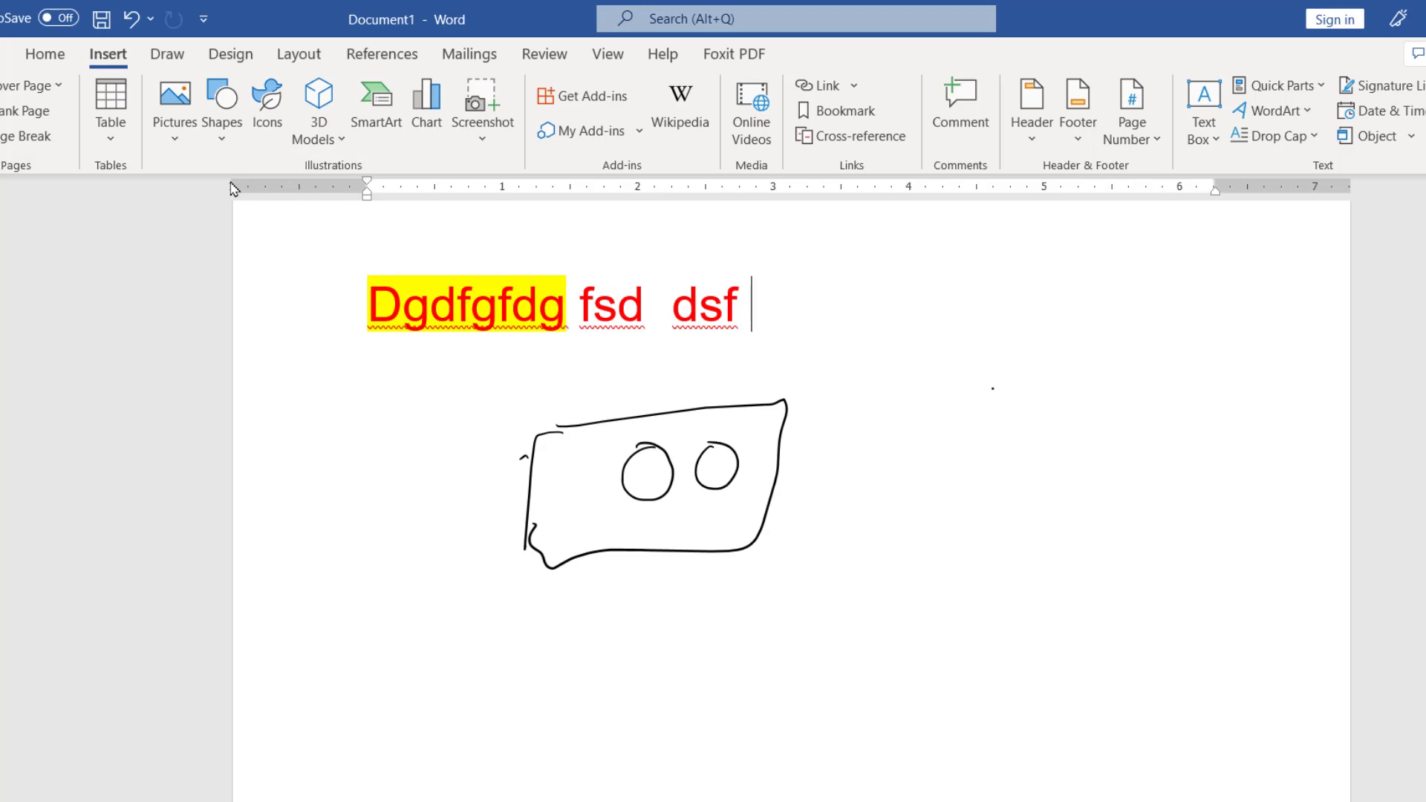
{"action": "left_click_drag", "start_coordinate": [829, 396], "coordinate": [802, 541]}
{"action": "mouse_move", "coordinate": [831, 393]}
{"action": "left_mouse_down"}
{"action": "mouse_move", "coordinate": [973, 388]}
{"action": "mouse_move", "coordinate": [1058, 474]}
{"action": "mouse_move", "coordinate": [806, 546]}
{"action": "left_mouse_up"}
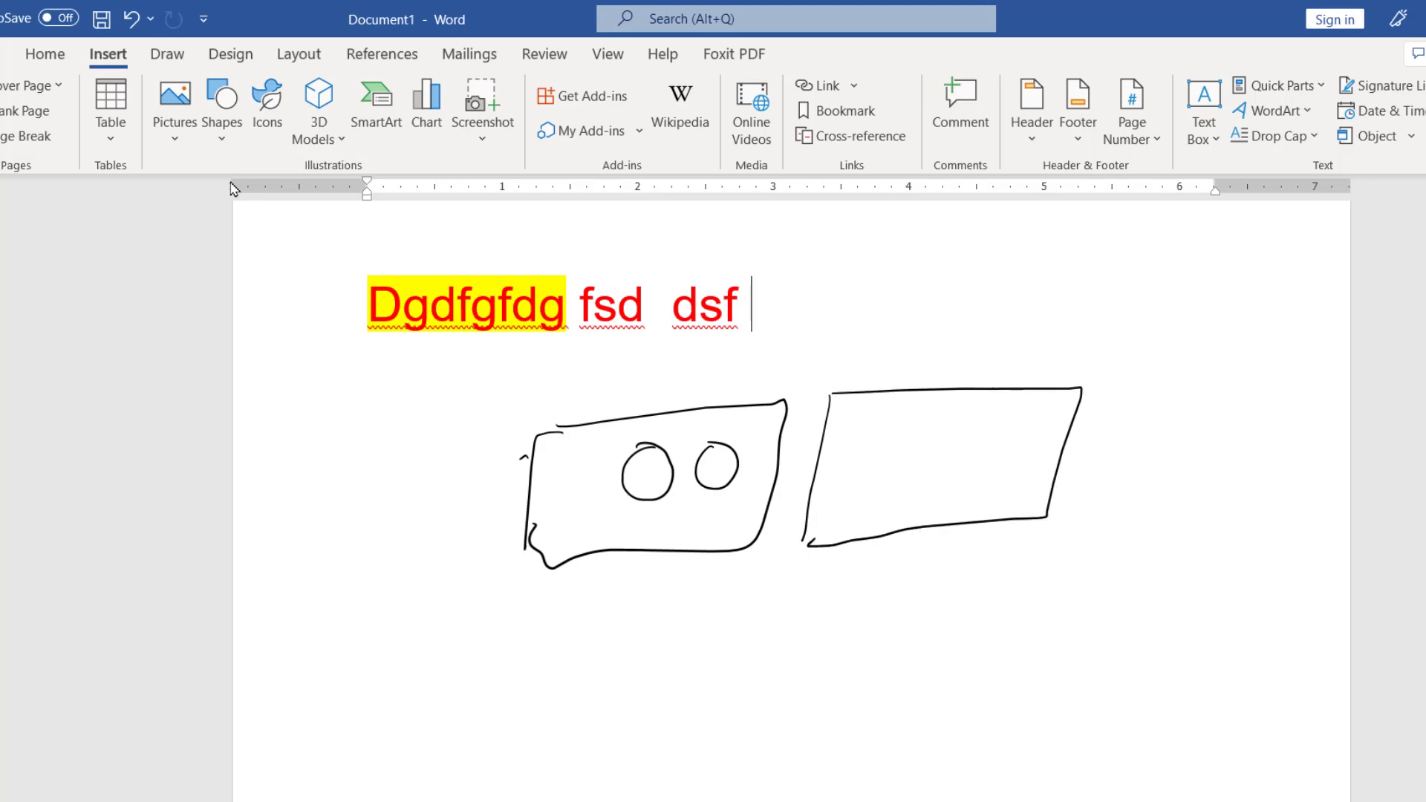
{"action": "left_click_drag", "start_coordinate": [914, 435], "coordinate": [912, 476]}
{"action": "left_click_drag", "start_coordinate": [960, 432], "coordinate": [963, 476]}
{"action": "left_click_drag", "start_coordinate": [994, 450], "coordinate": [989, 493]}
Ink a downward arrow from the box with circles to a smaller hand-drawn box beneath it.
{"action": "mouse_move", "coordinate": [693, 553]}
{"action": "left_mouse_down"}
{"action": "mouse_move", "coordinate": [688, 588]}
{"action": "mouse_move", "coordinate": [698, 570]}
{"action": "left_mouse_up"}
{"action": "mouse_move", "coordinate": [604, 679]}
{"action": "left_mouse_down"}
{"action": "mouse_move", "coordinate": [652, 609]}
{"action": "mouse_move", "coordinate": [610, 724]}
{"action": "left_mouse_up"}
{"action": "mouse_move", "coordinate": [623, 602]}
{"action": "left_mouse_down"}
{"action": "mouse_move", "coordinate": [724, 639]}
{"action": "mouse_move", "coordinate": [628, 735]}
{"action": "left_mouse_up"}
Handwrite "OLE" below the second box and "ob" underneath it in ink.
{"action": "left_click_drag", "start_coordinate": [798, 578], "coordinate": [793, 580]}
{"action": "left_click_drag", "start_coordinate": [804, 572], "coordinate": [843, 594]}
{"action": "left_click_drag", "start_coordinate": [880, 556], "coordinate": [883, 591]}
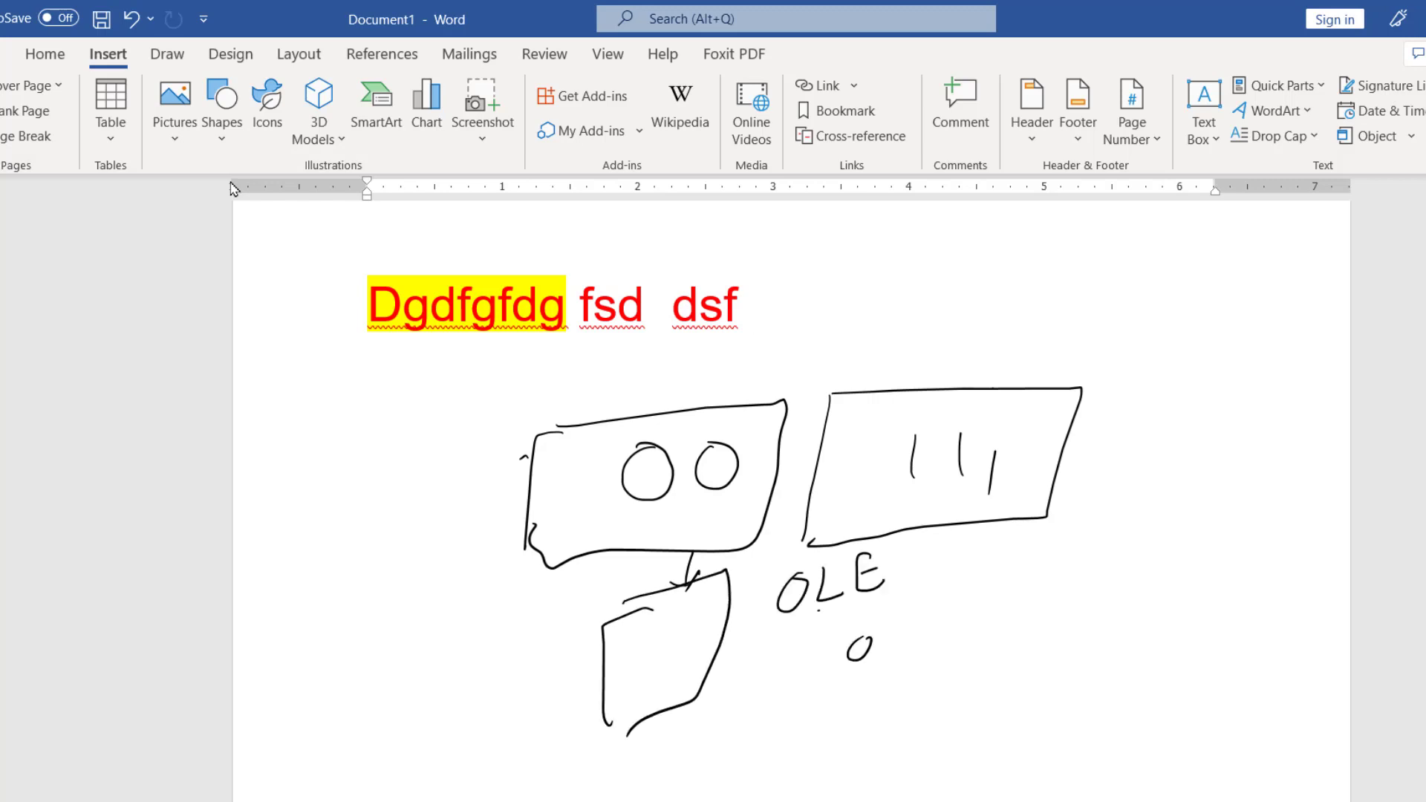
{"action": "left_click_drag", "start_coordinate": [862, 638], "coordinate": [915, 633]}
Insert a new Microsoft Excel Worksheet object into the document.
{"action": "left_click", "coordinate": [1377, 136]}
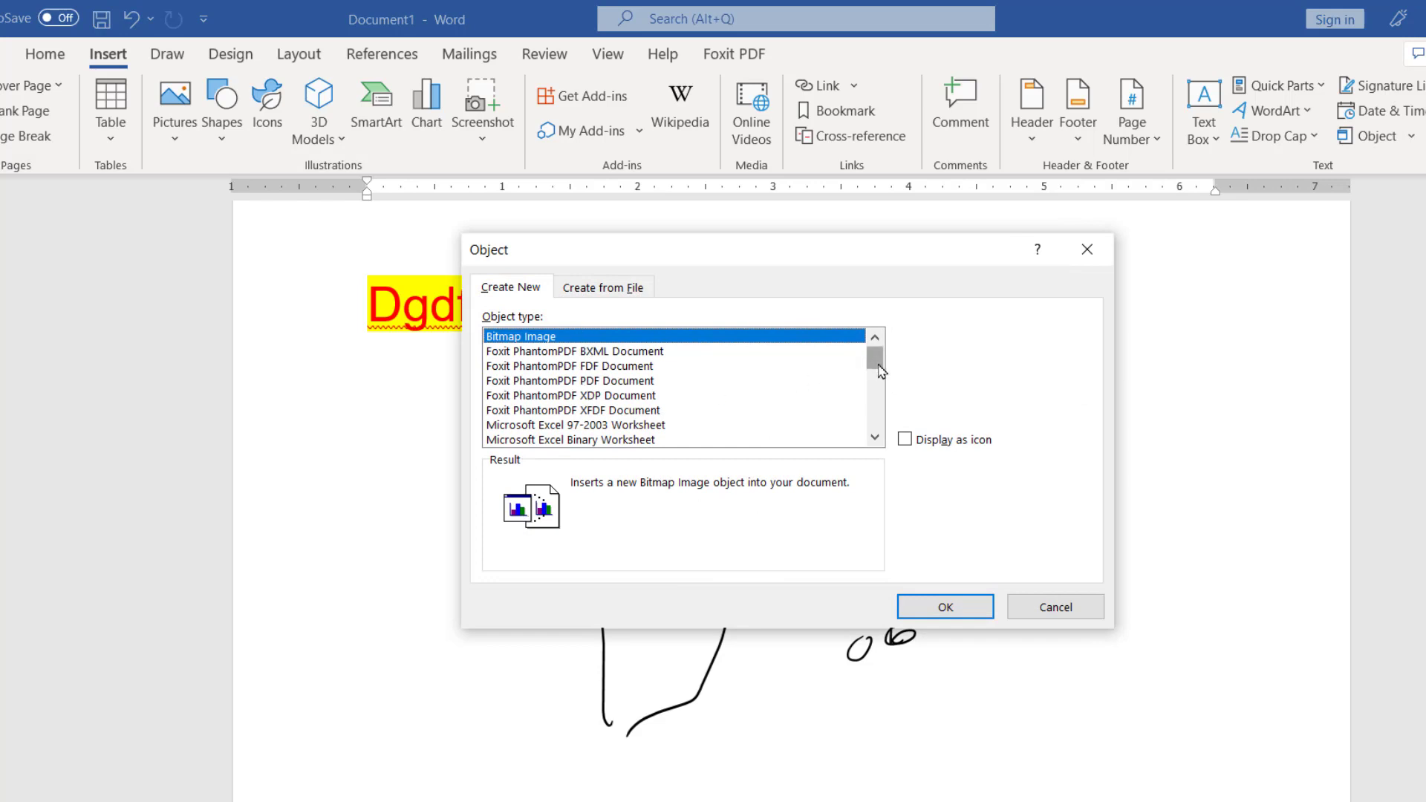
{"action": "mouse_move", "coordinate": [880, 372]}
{"action": "left_mouse_down"}
{"action": "mouse_move", "coordinate": [875, 429]}
{"action": "mouse_move", "coordinate": [885, 387]}
{"action": "left_mouse_up"}
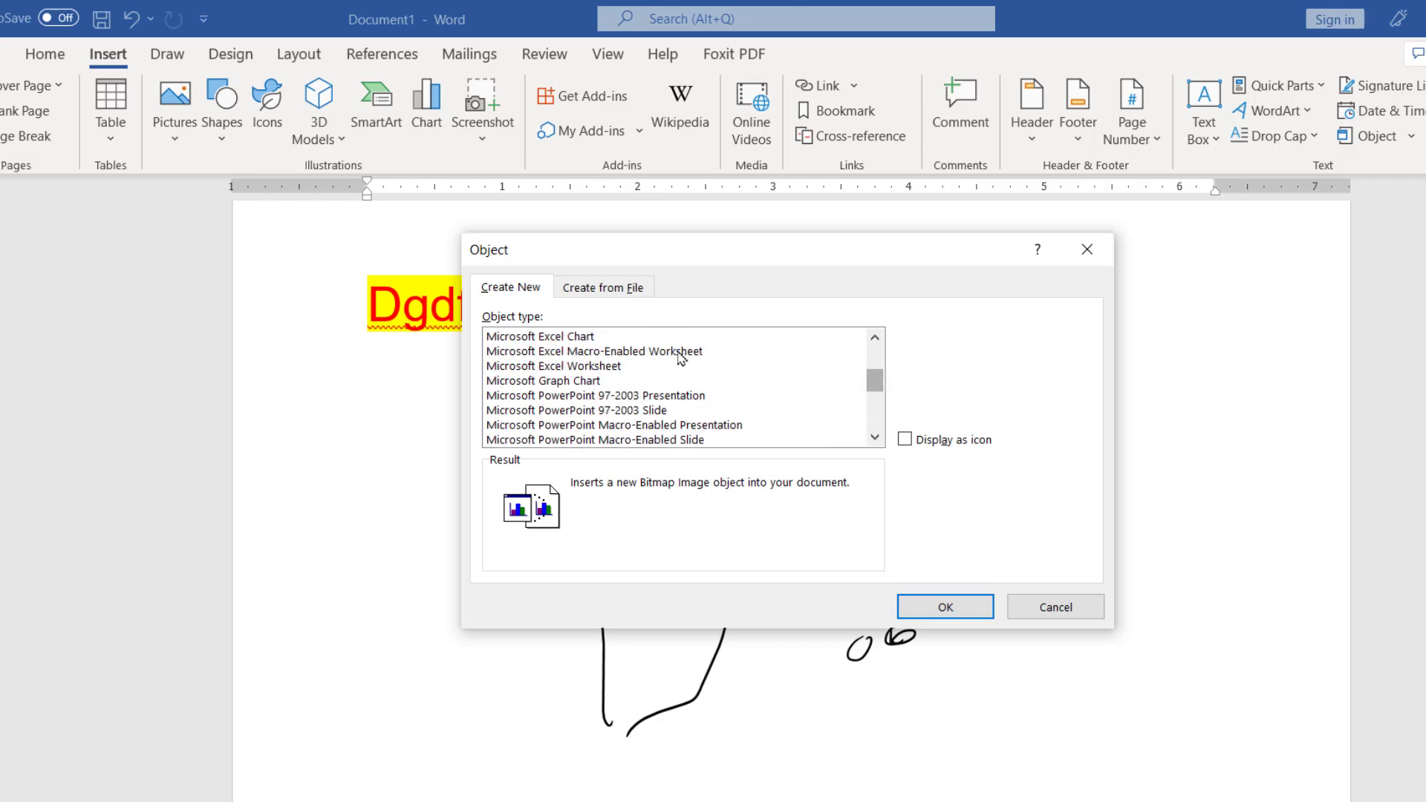
{"action": "left_click", "coordinate": [603, 367]}
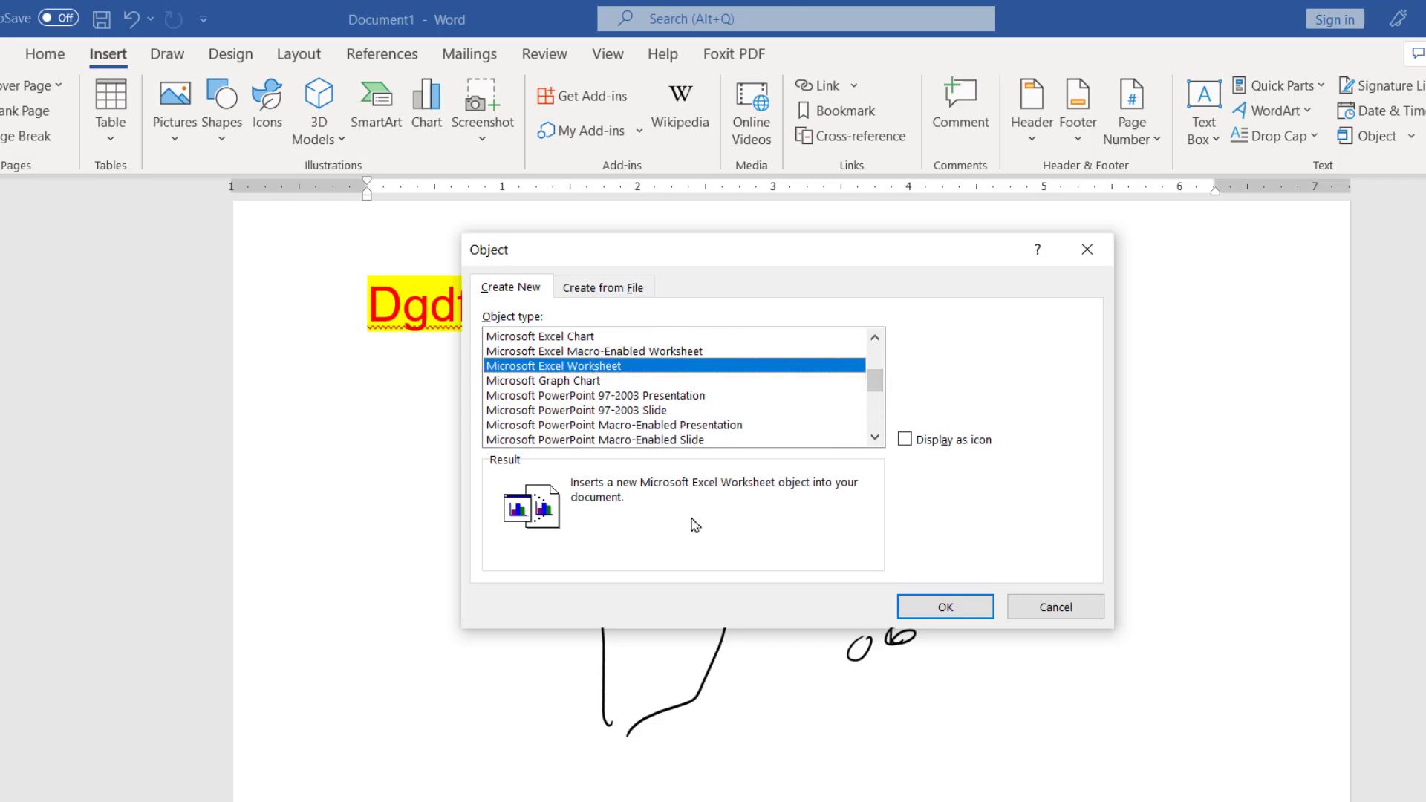
{"action": "left_click", "coordinate": [932, 607]}
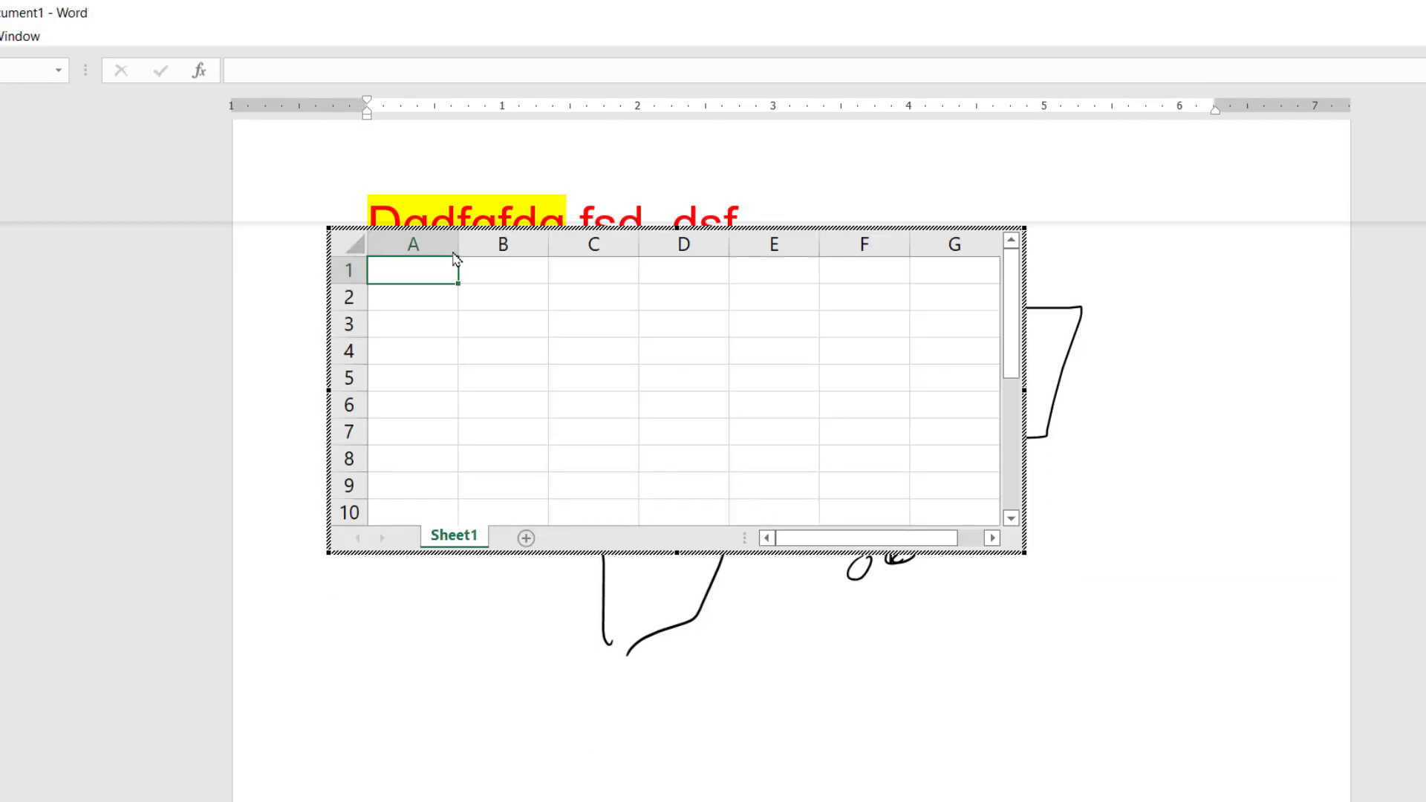
Enter "uhlhkghjhgjhggjjgjghj" in A1 and =2+2 in A2 of the embedded worksheet, and return to the document.
{"action": "type", "text": "uhlhkghjhgjhggjjg"}
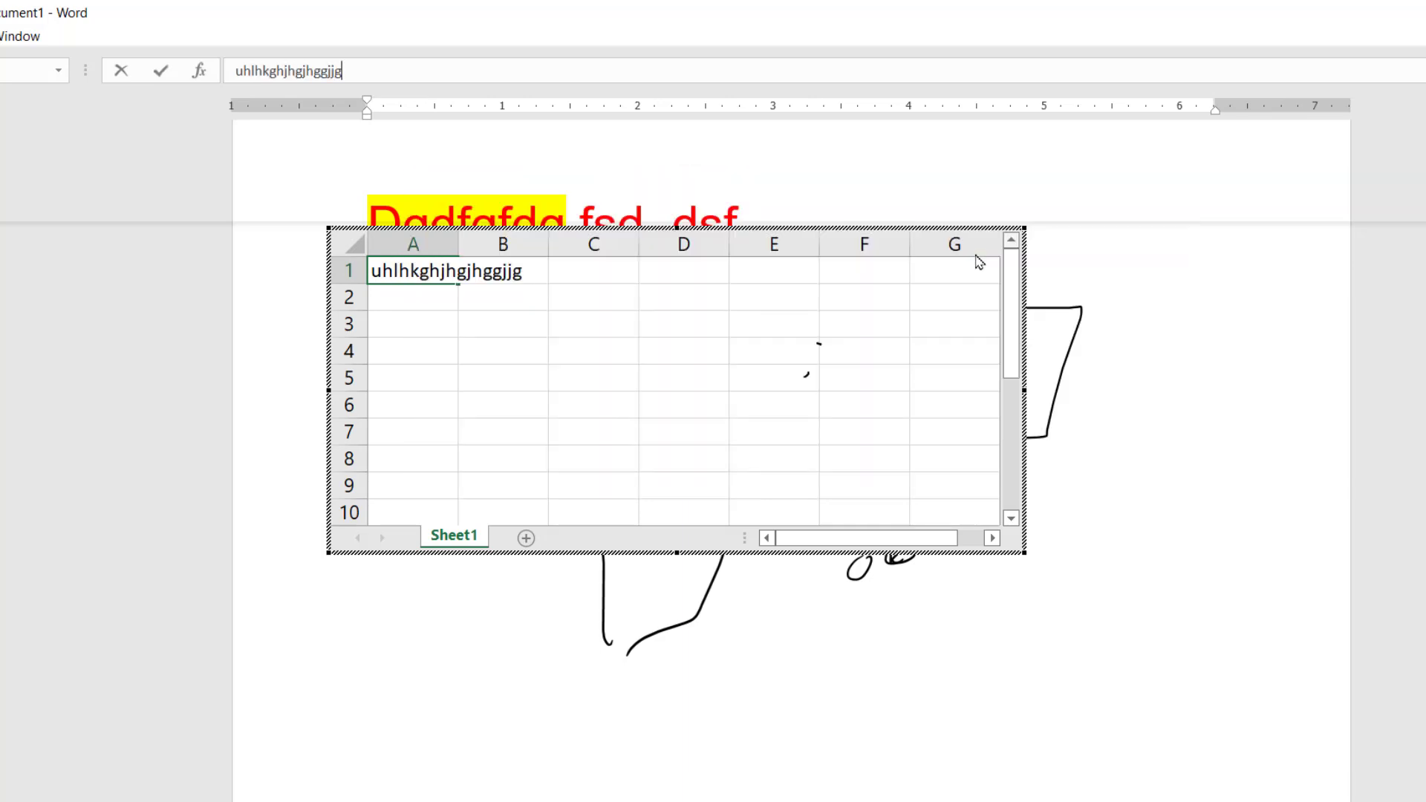
{"action": "type", "text": "jgjghj"}
{"action": "key", "text": "Return"}
{"action": "type", "text": "=2+2"}
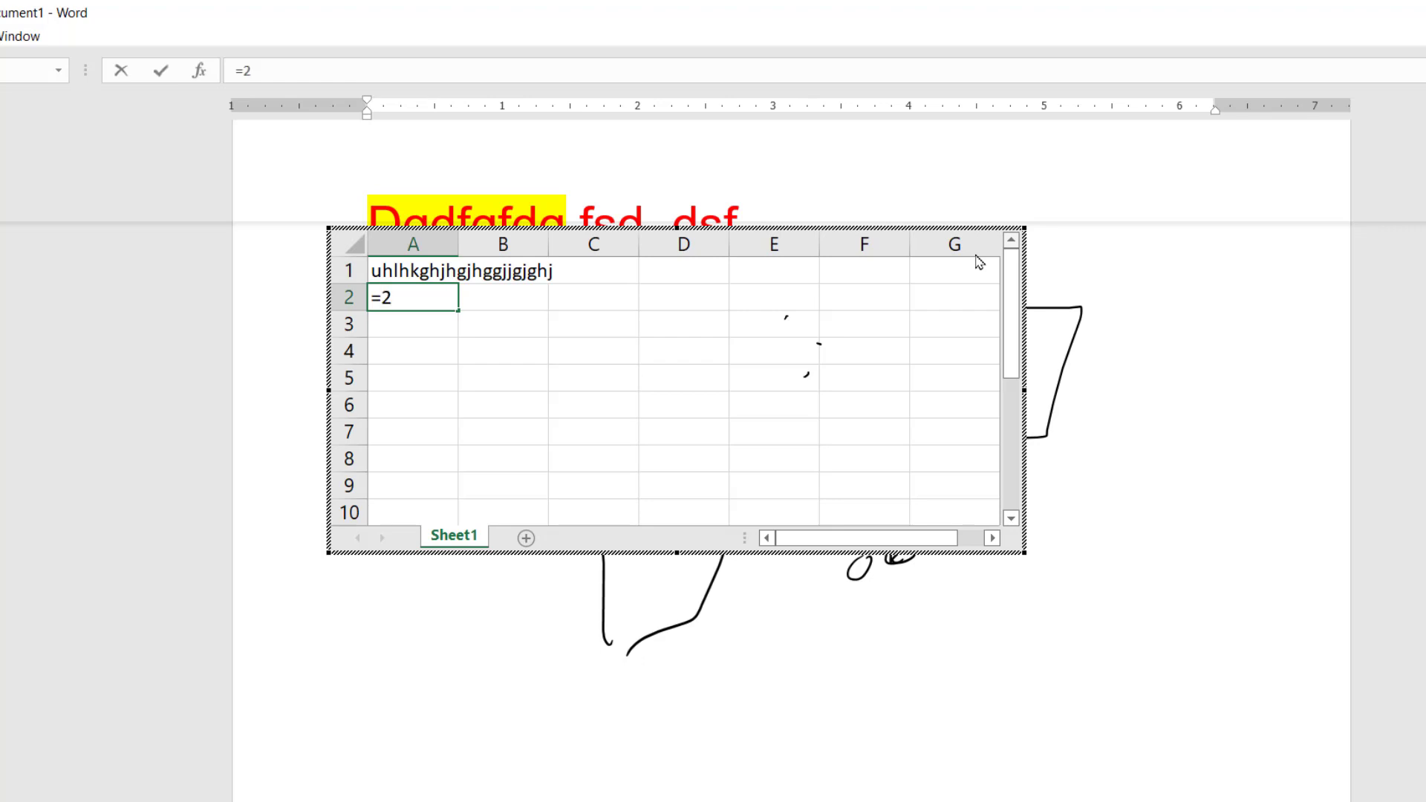
{"action": "key", "text": "Return"}
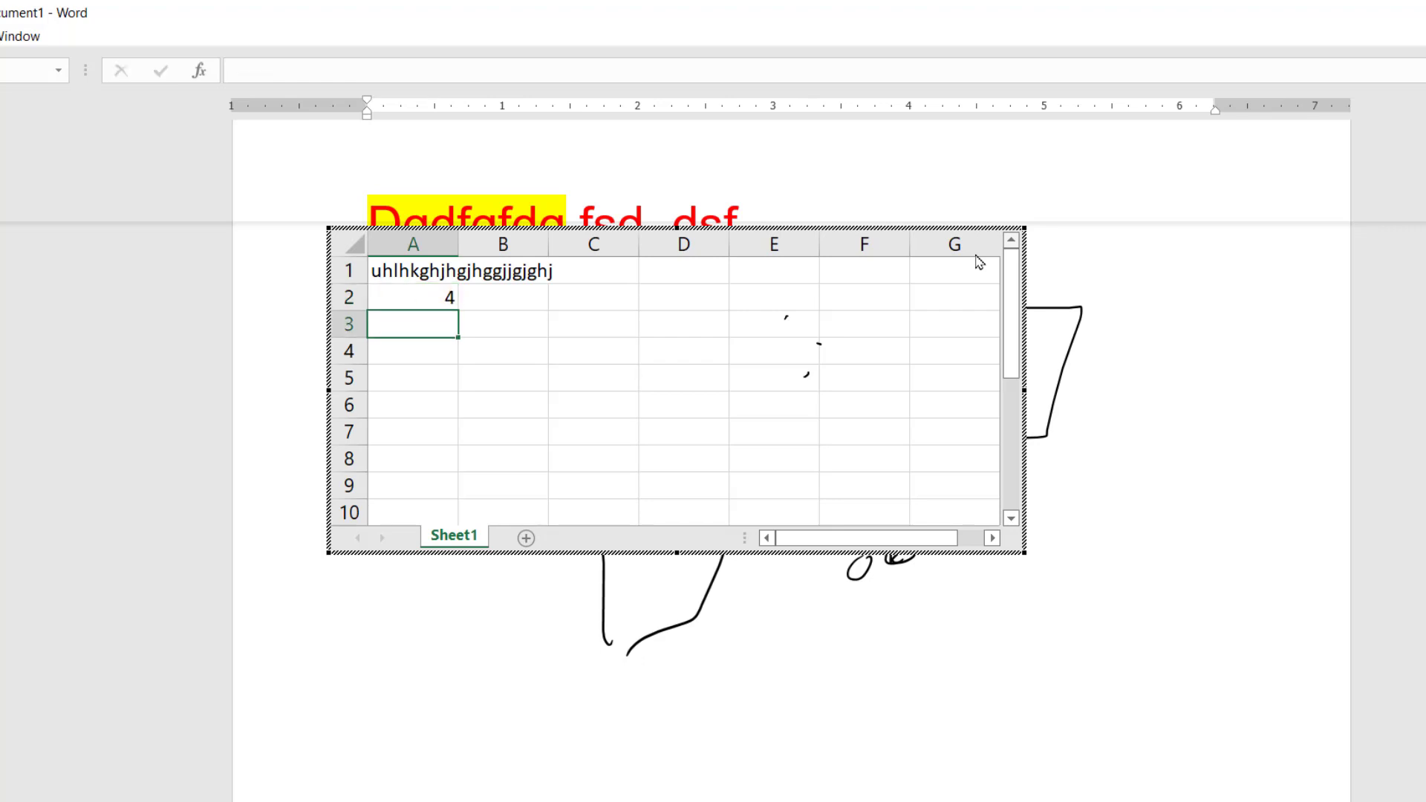
{"action": "left_click", "coordinate": [1025, 450]}
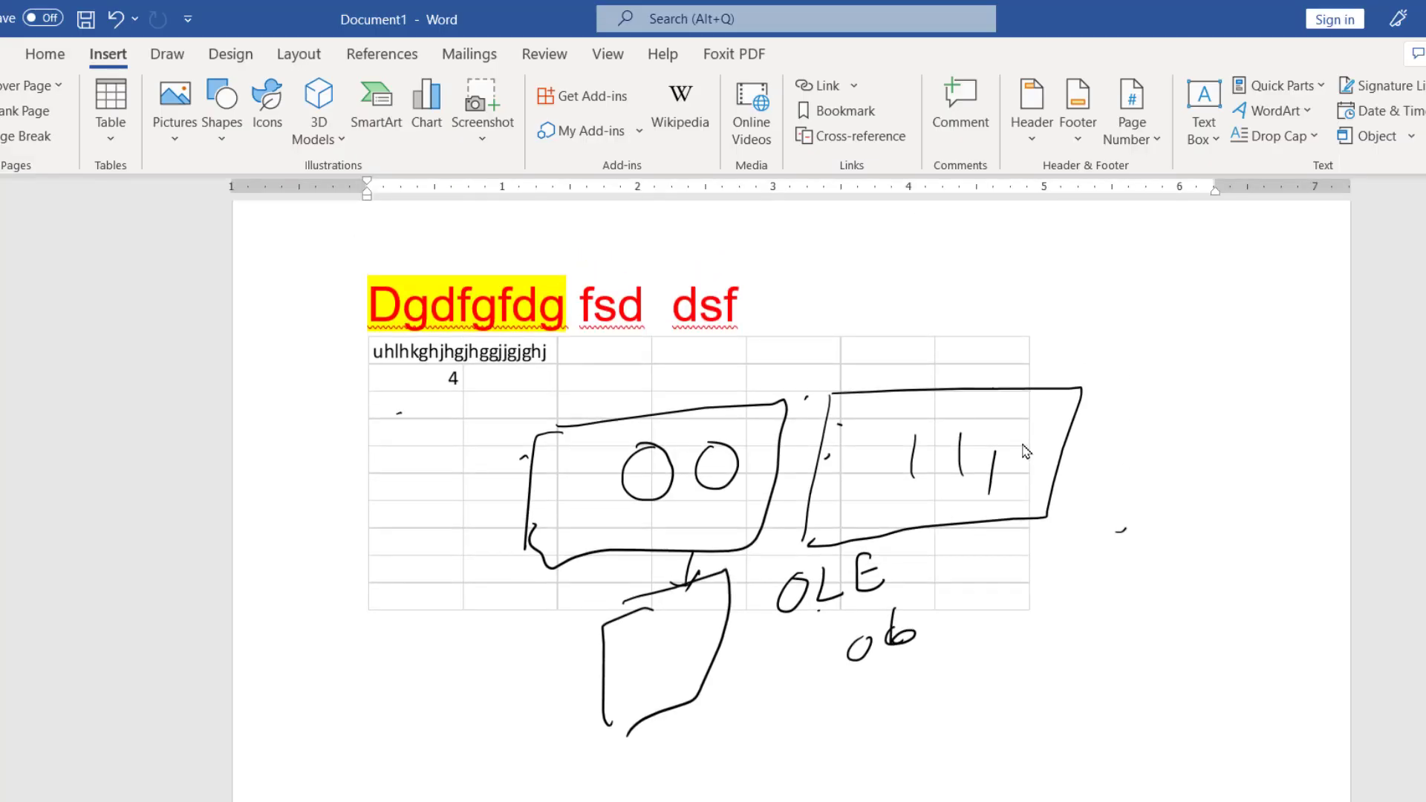
Ink check marks over the highlighted word and beside the embedded worksheet.
{"action": "mouse_move", "coordinate": [352, 267]}
{"action": "left_mouse_down"}
{"action": "mouse_move", "coordinate": [375, 314]}
{"action": "mouse_move", "coordinate": [461, 257]}
{"action": "left_mouse_up"}
{"action": "left_click_drag", "start_coordinate": [308, 391], "coordinate": [411, 380]}
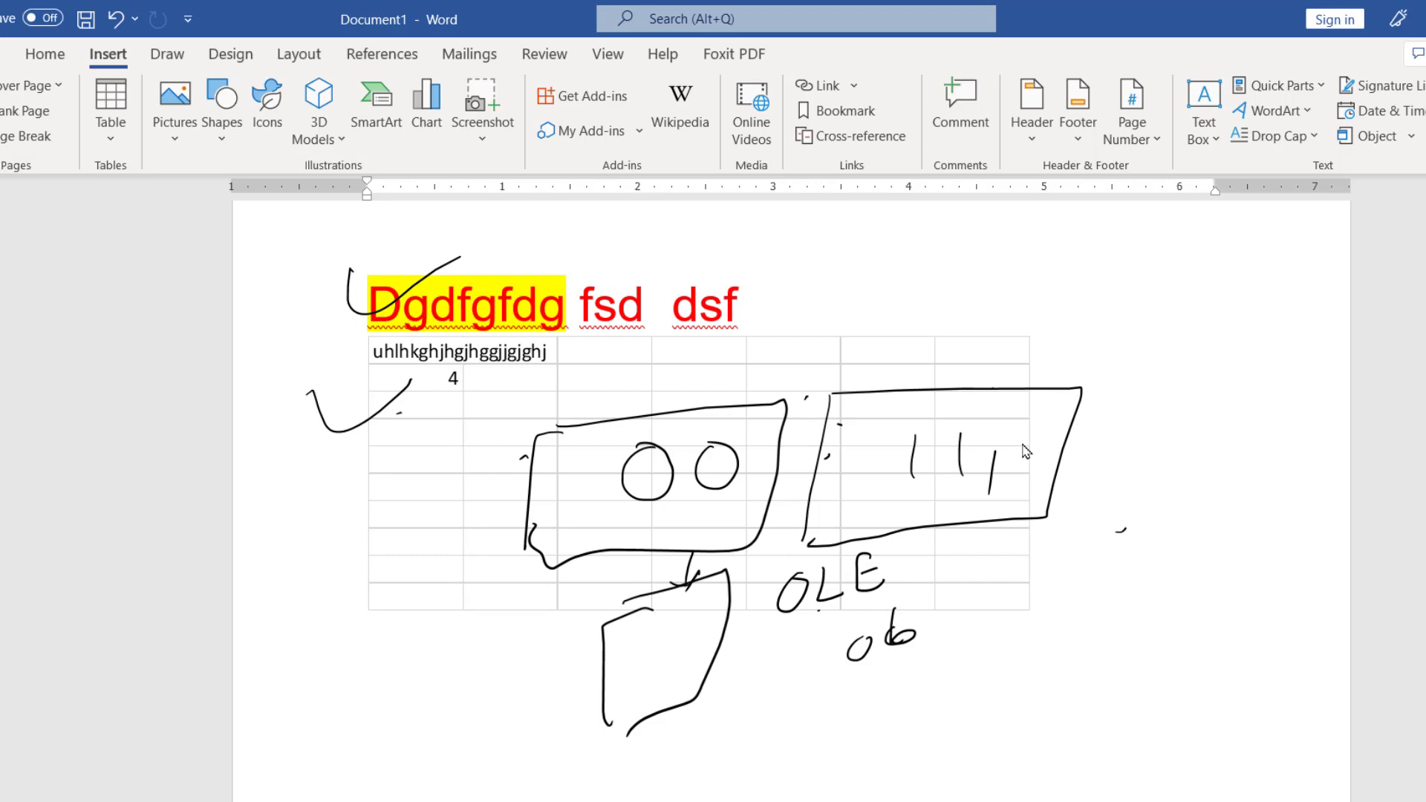
Insert a page break after the existing content and add the line "Macro" on the new page.
{"action": "left_click", "coordinate": [1186, 289]}
{"action": "left_click_drag", "start_coordinate": [1342, 221], "coordinate": [1331, 219]}
{"action": "key", "text": "ctrl+Return"}
{"action": "type", "text": "ma"}
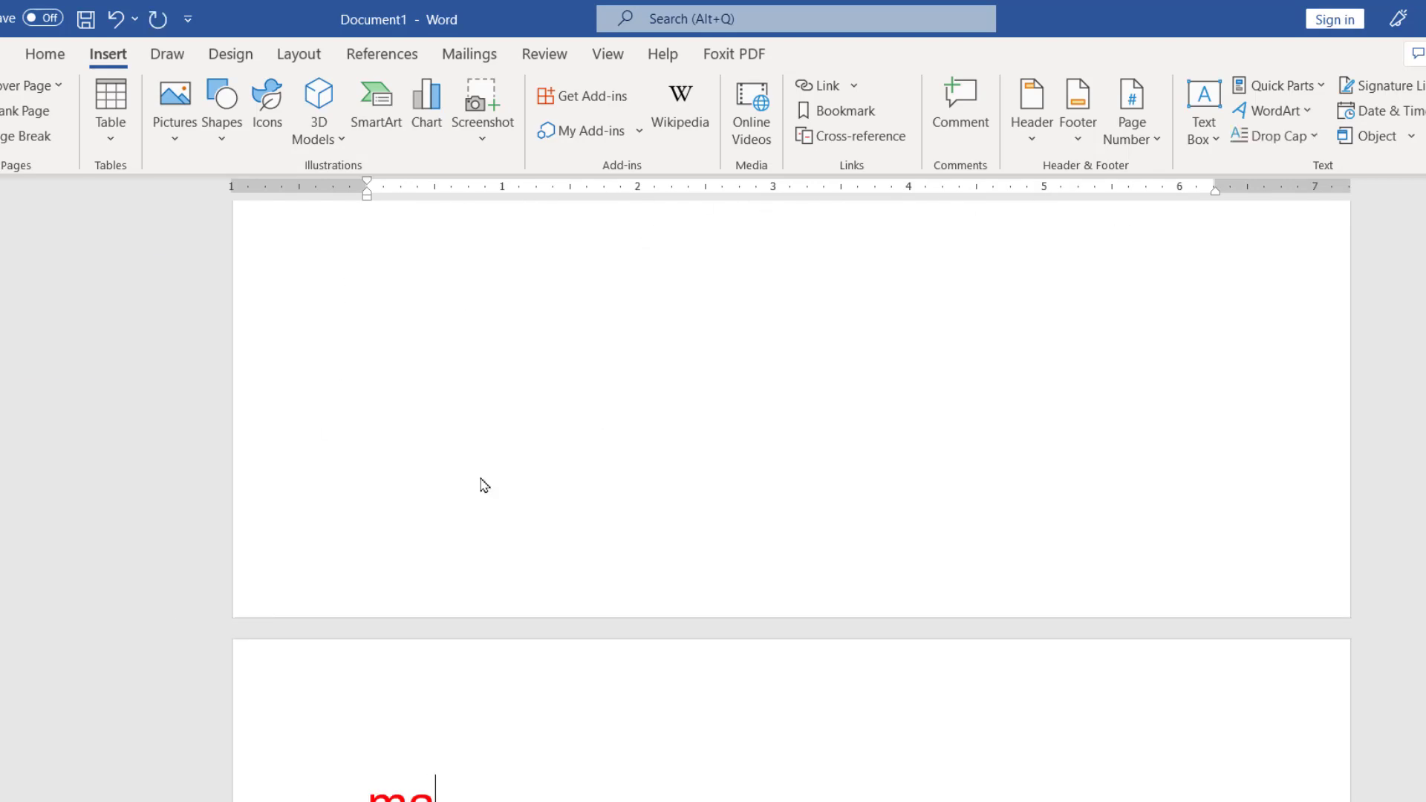
{"action": "type", "text": "cro"}
{"action": "key", "text": "Return"}
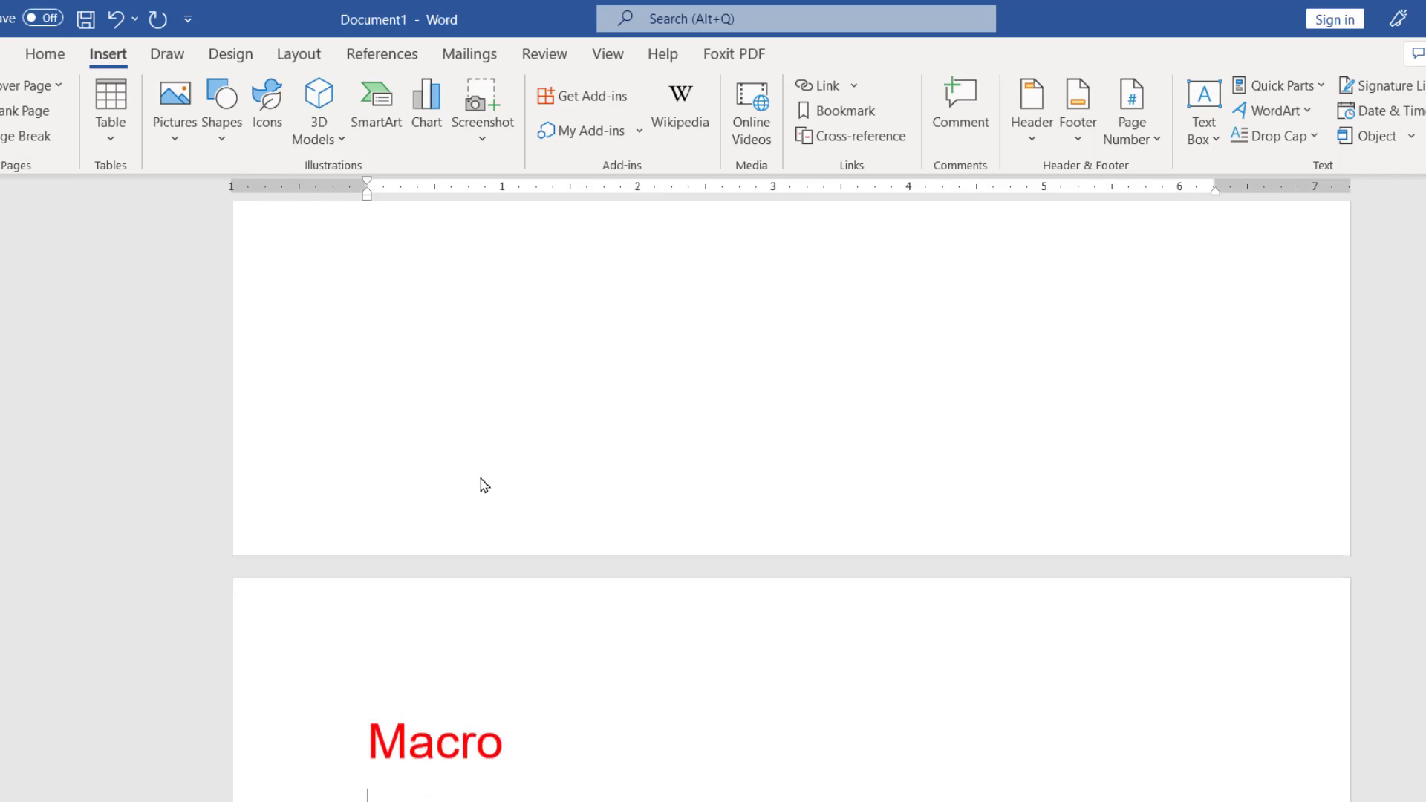
Add the lines "This is my book" and "Dsffkjds fsfsfs" below the "Macro" line.
{"action": "scroll", "coordinate": [483, 485], "scroll_direction": "down", "scroll_amount": 3}
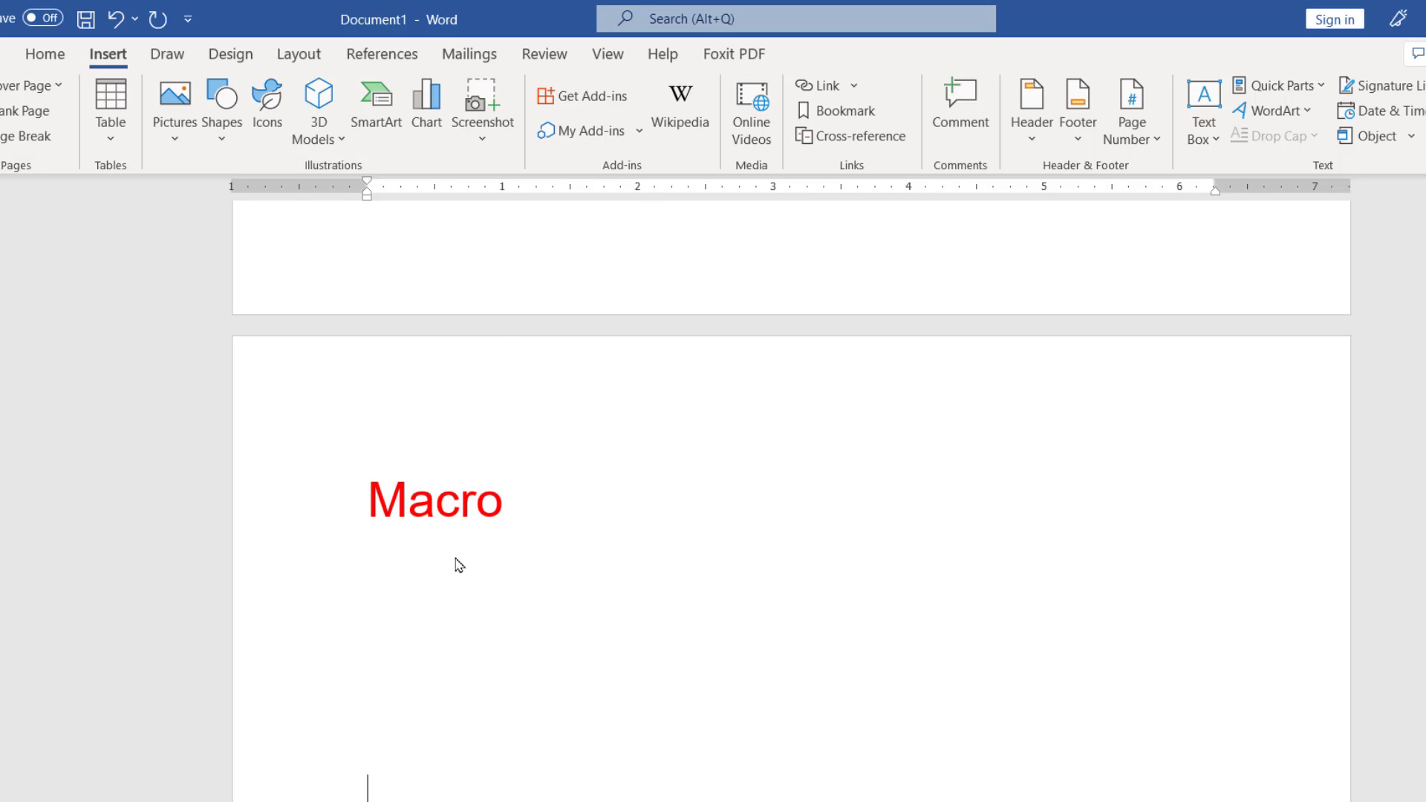
{"action": "left_click", "coordinate": [369, 608]}
{"action": "type", "text": "This "}
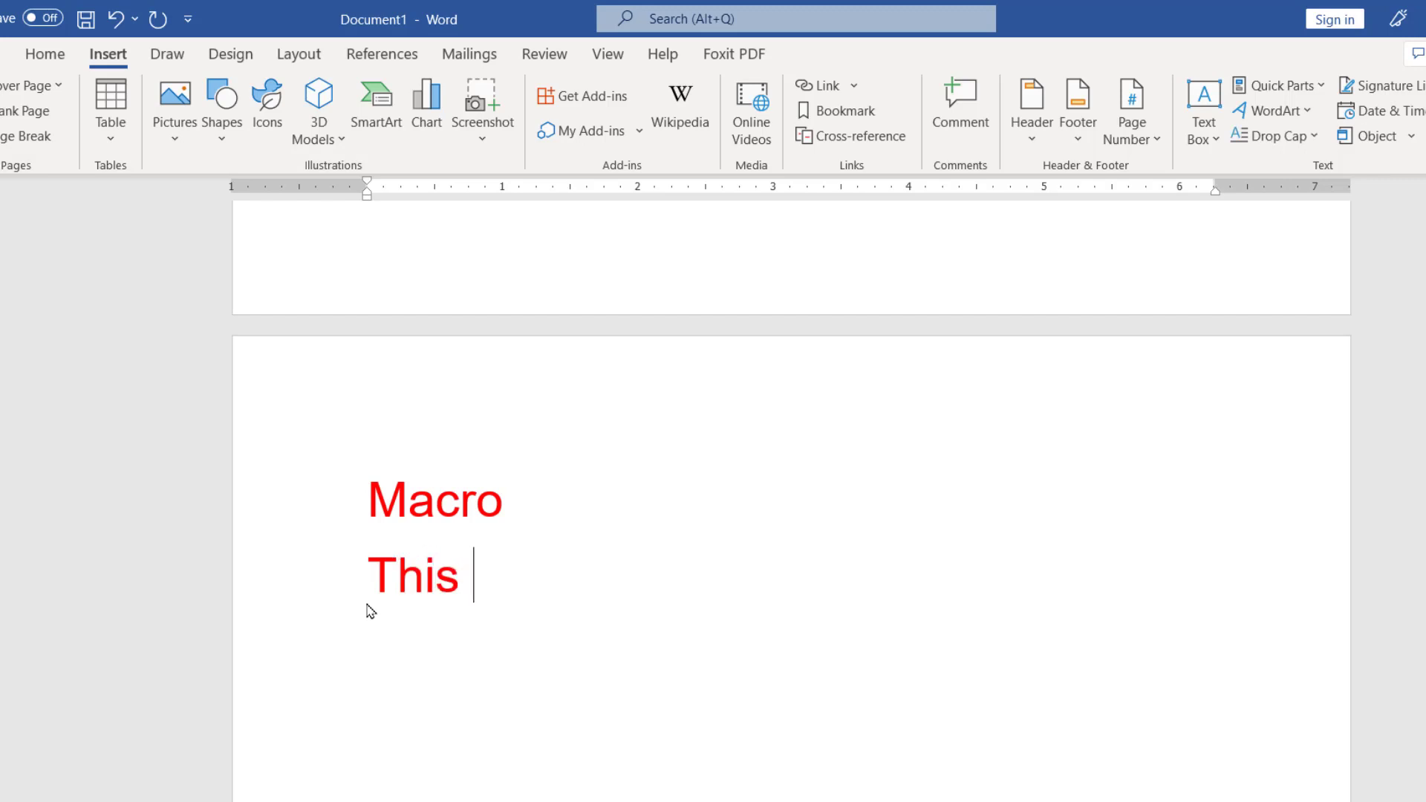
{"action": "type", "text": "is my book"}
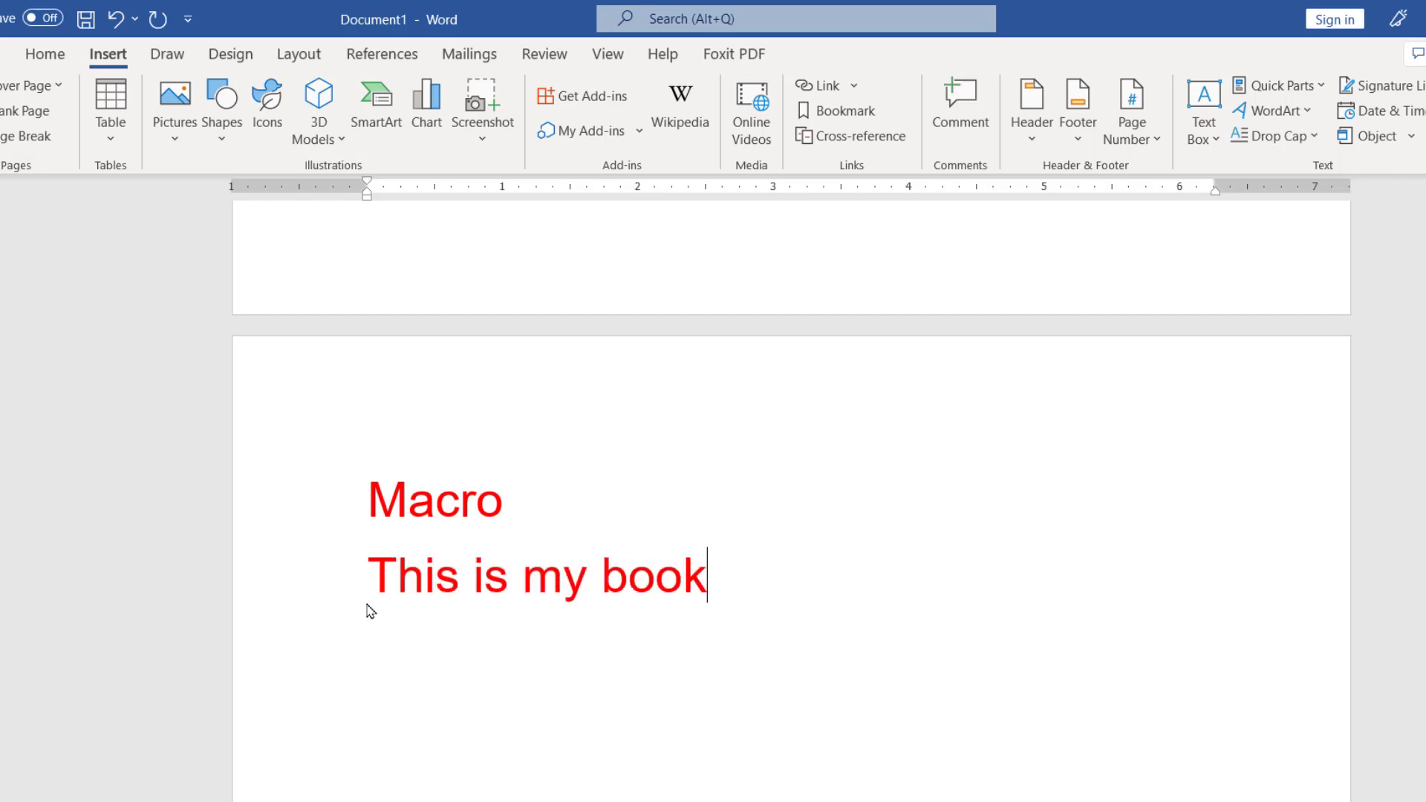
{"action": "key", "text": "Return"}
{"action": "type", "text": "dsffkjds fsfsfs"}
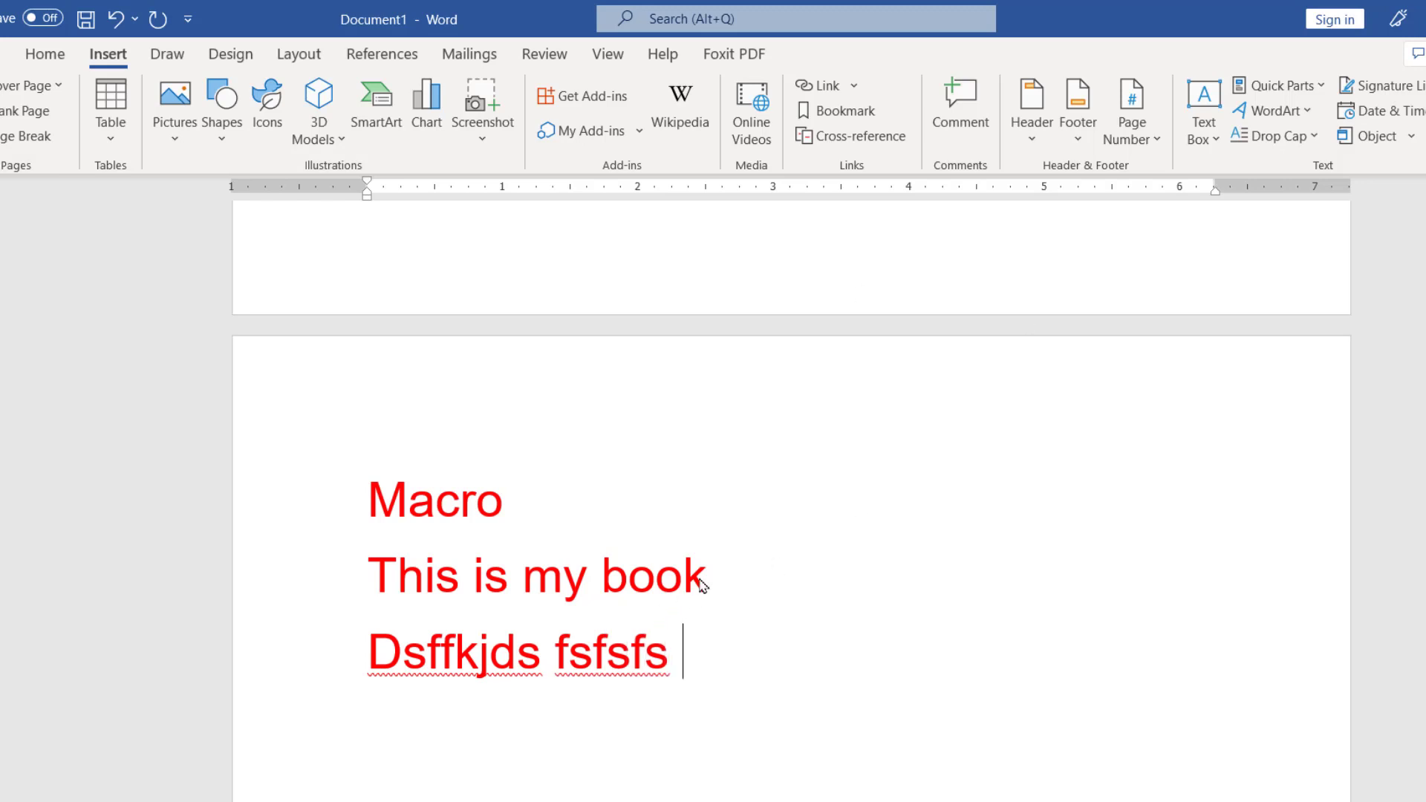
{"action": "left_click_drag", "start_coordinate": [725, 583], "coordinate": [364, 584]}
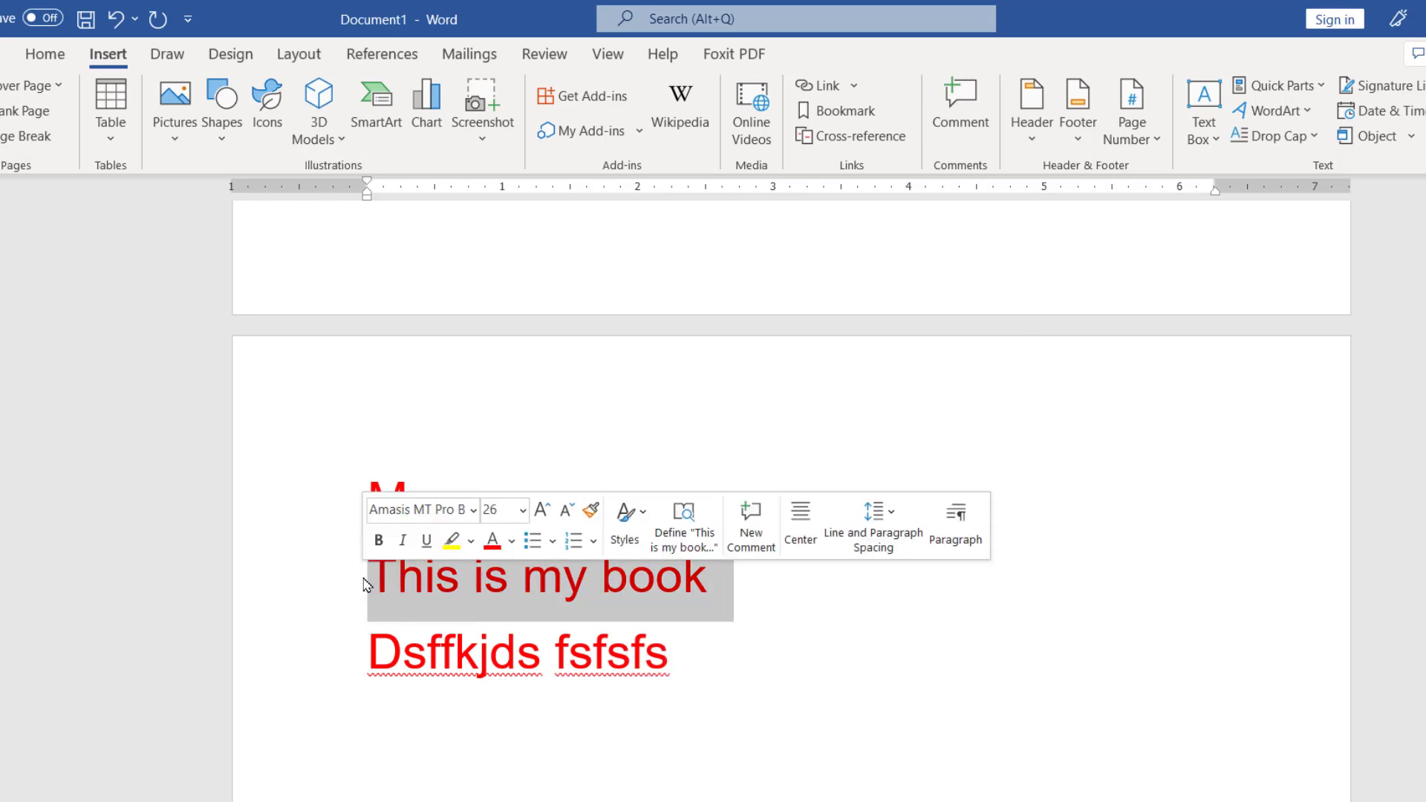
{"action": "left_click", "coordinate": [692, 666]}
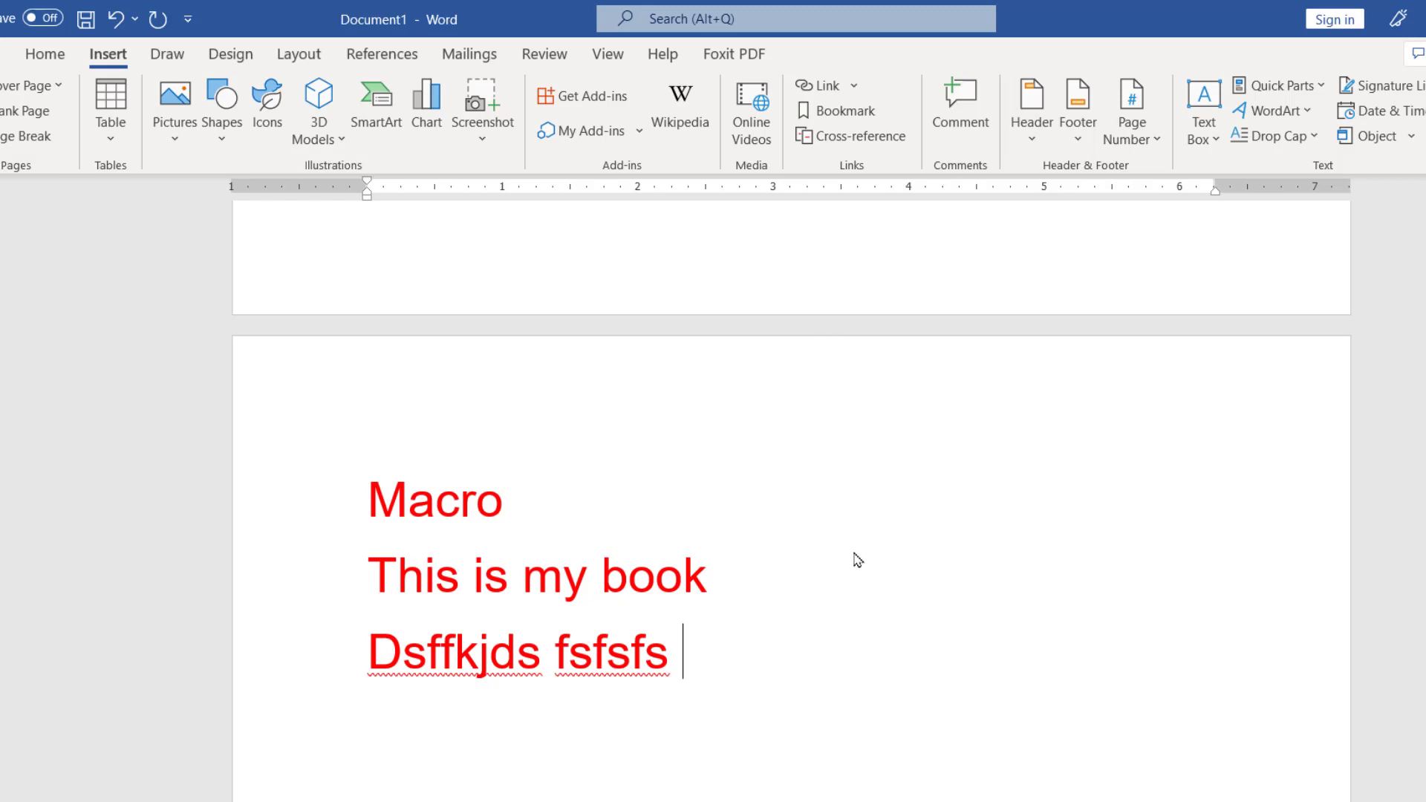
Start recording a macro named Macro2, stored for all documents and assigned to the keyboard shortcut Ctrl+T.
{"action": "left_click", "coordinate": [606, 55]}
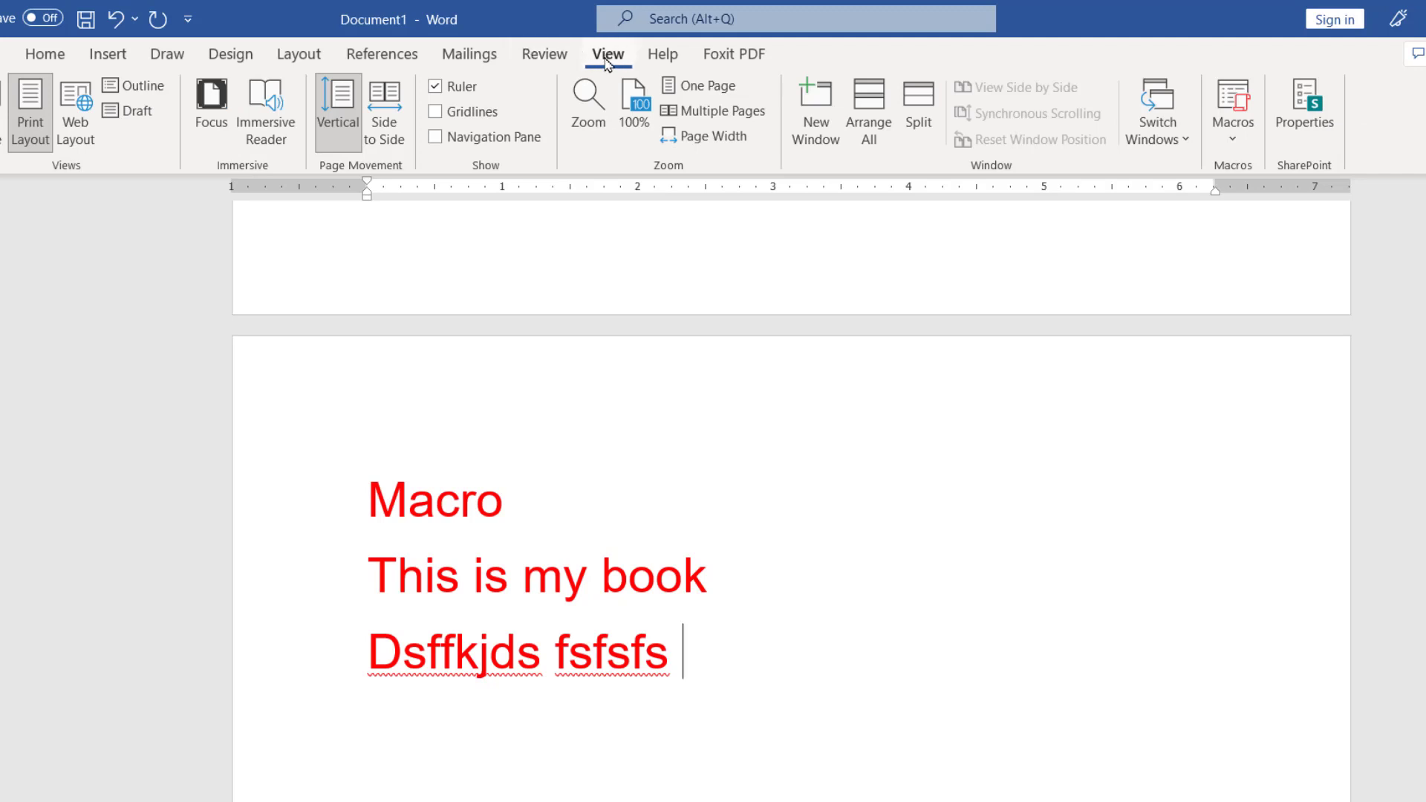
{"action": "left_click", "coordinate": [1234, 143]}
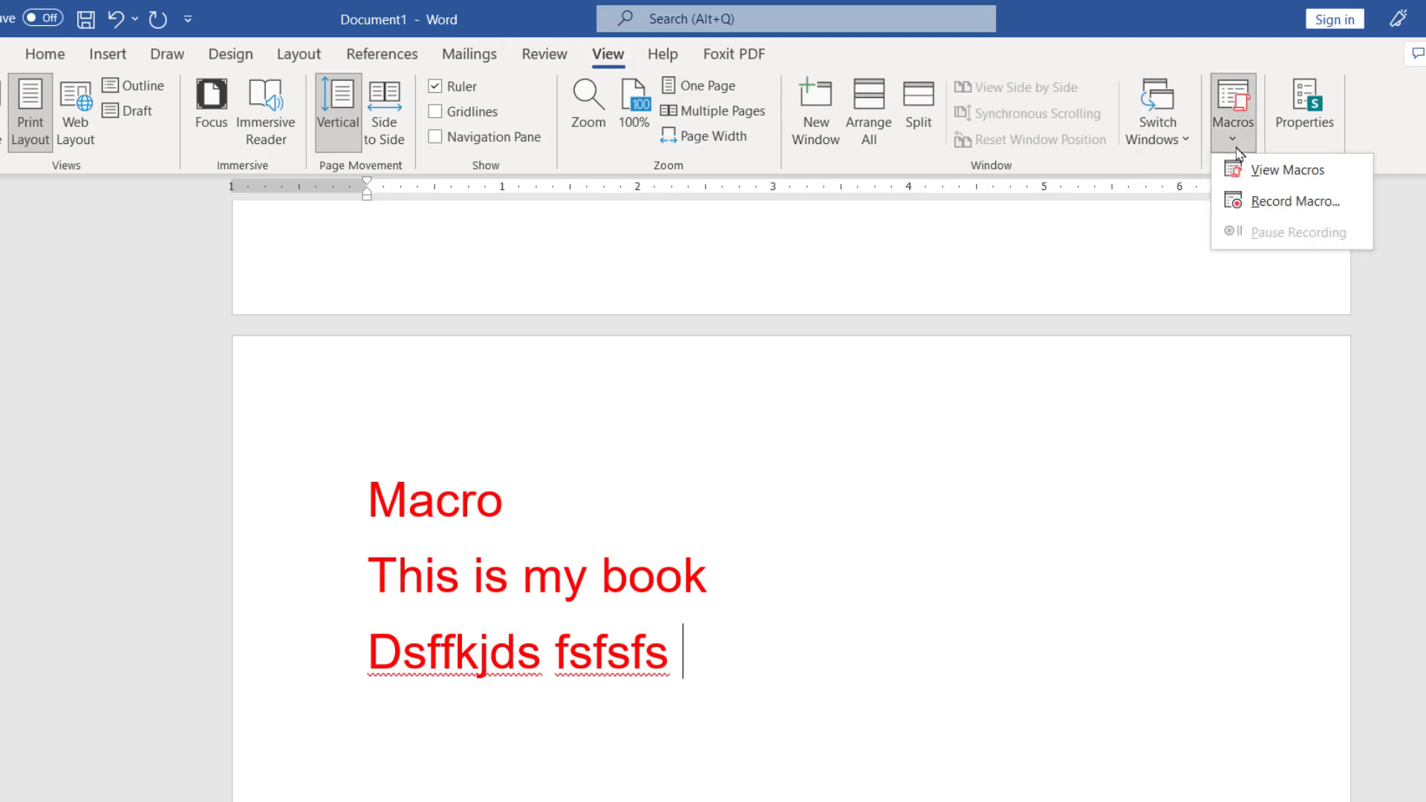
{"action": "left_click", "coordinate": [1259, 200]}
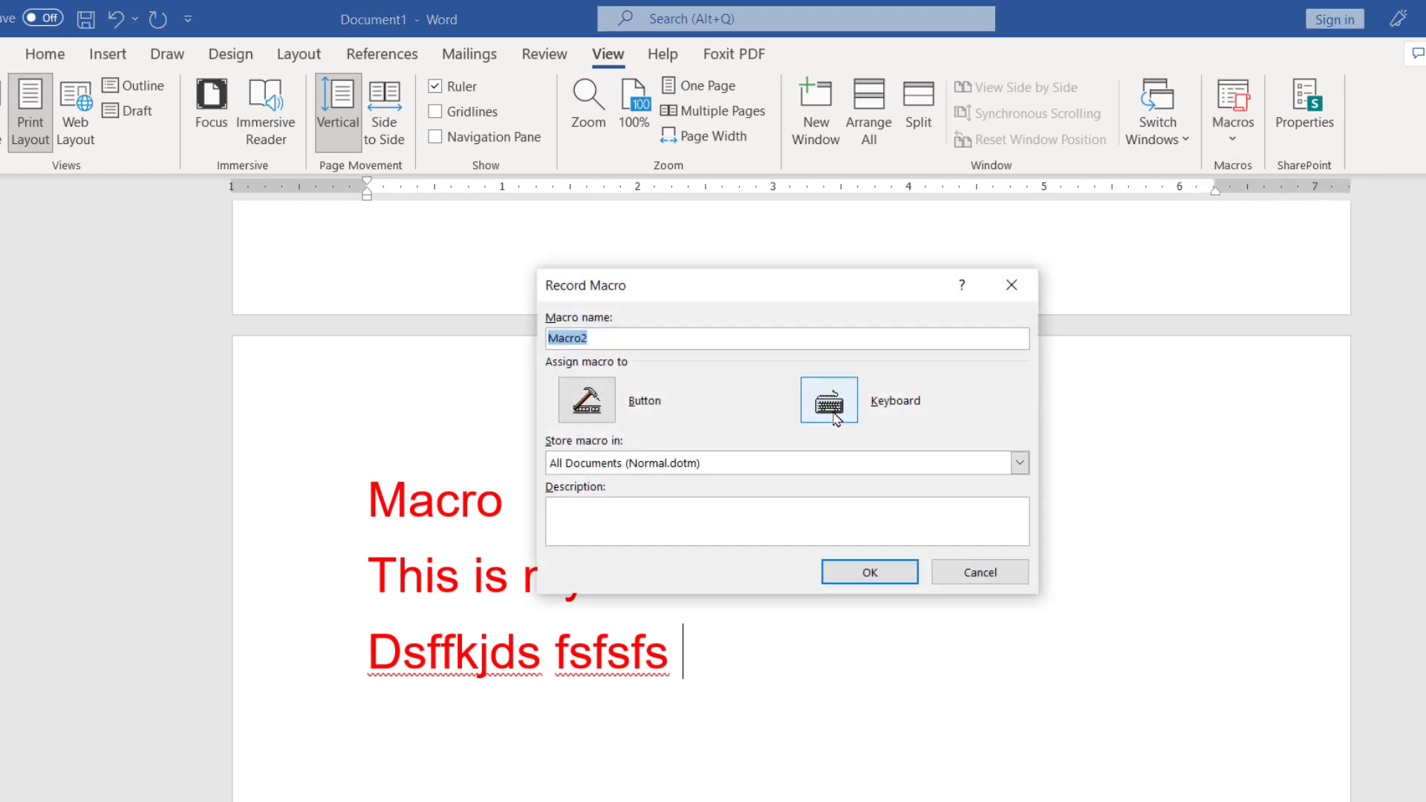
{"action": "left_click", "coordinate": [750, 348]}
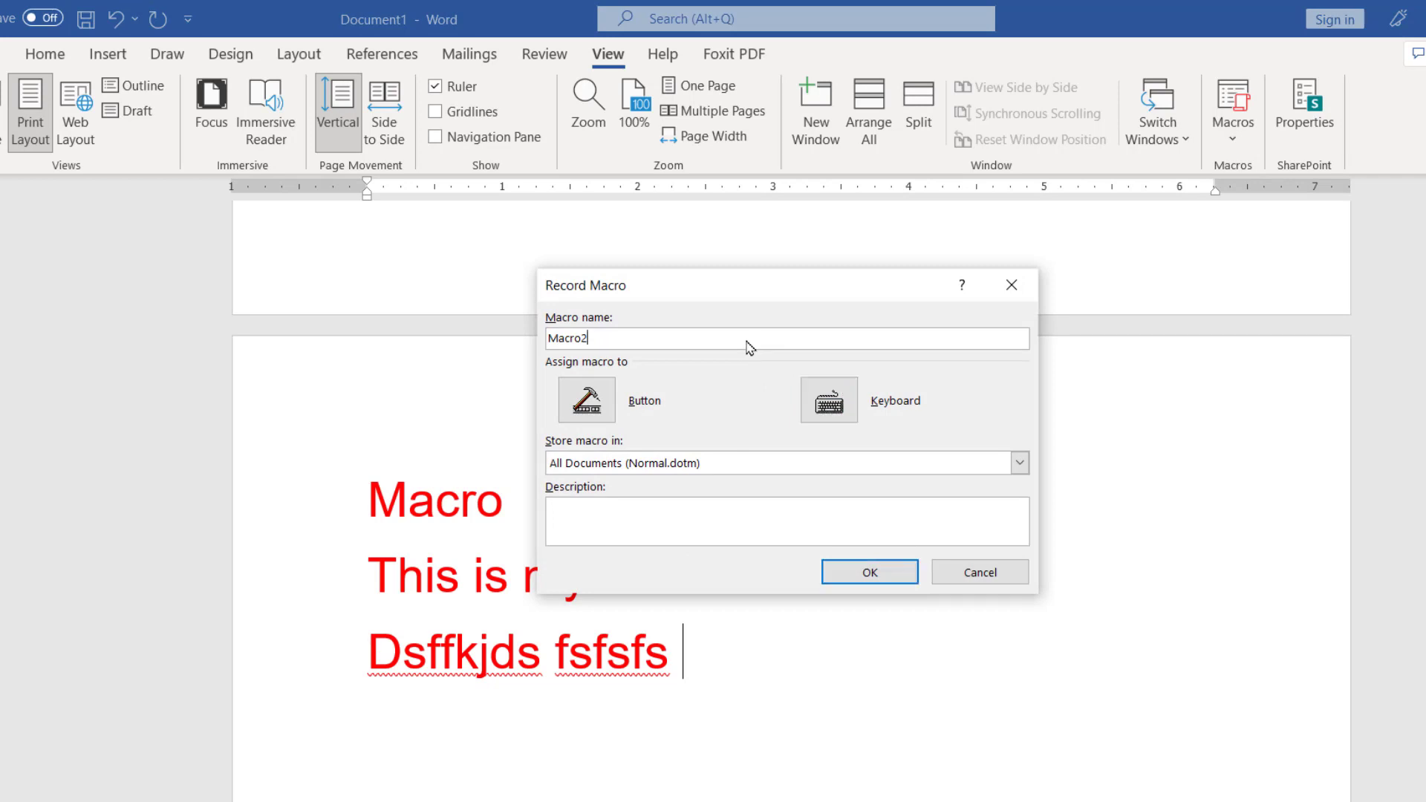
{"action": "left_click", "coordinate": [847, 415]}
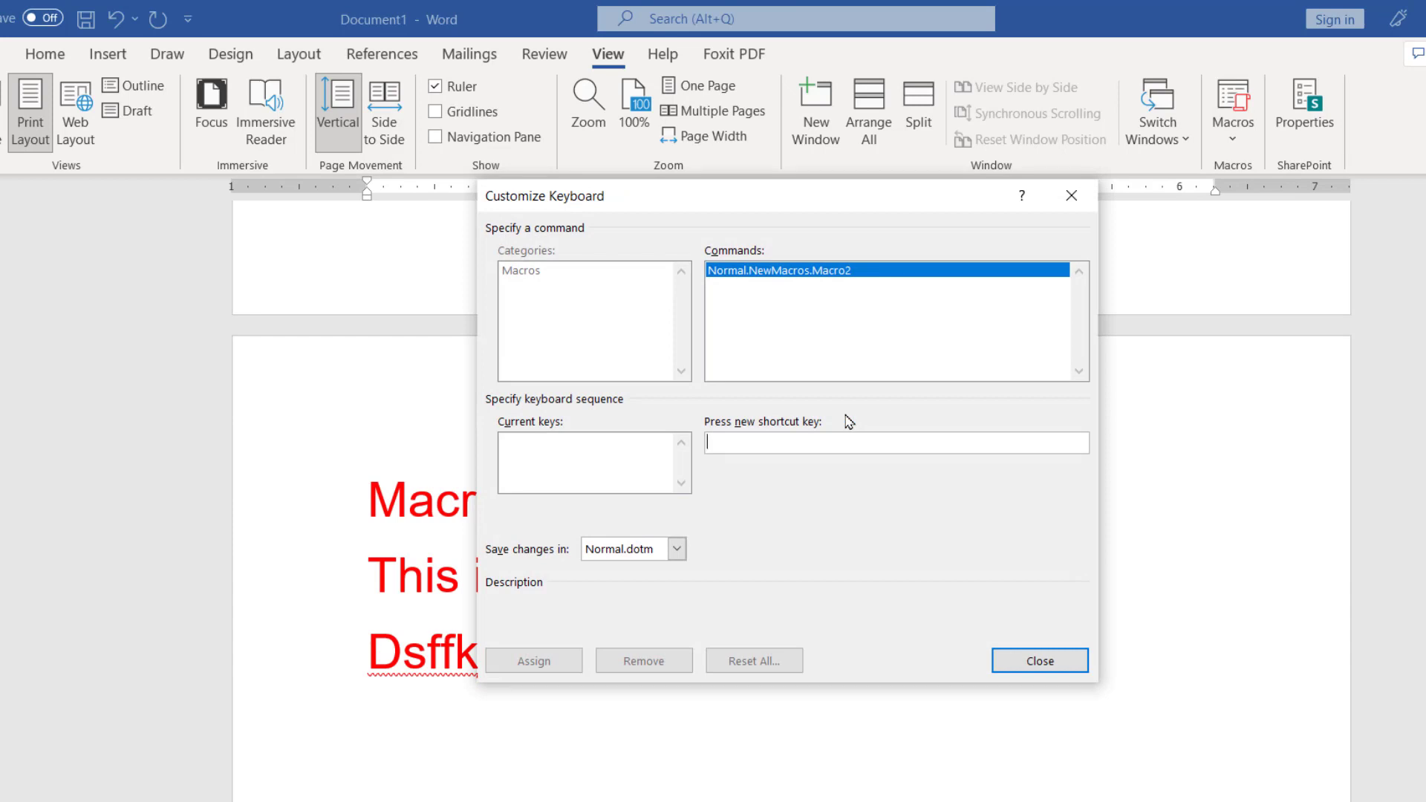
{"action": "key", "text": "ctrl+t"}
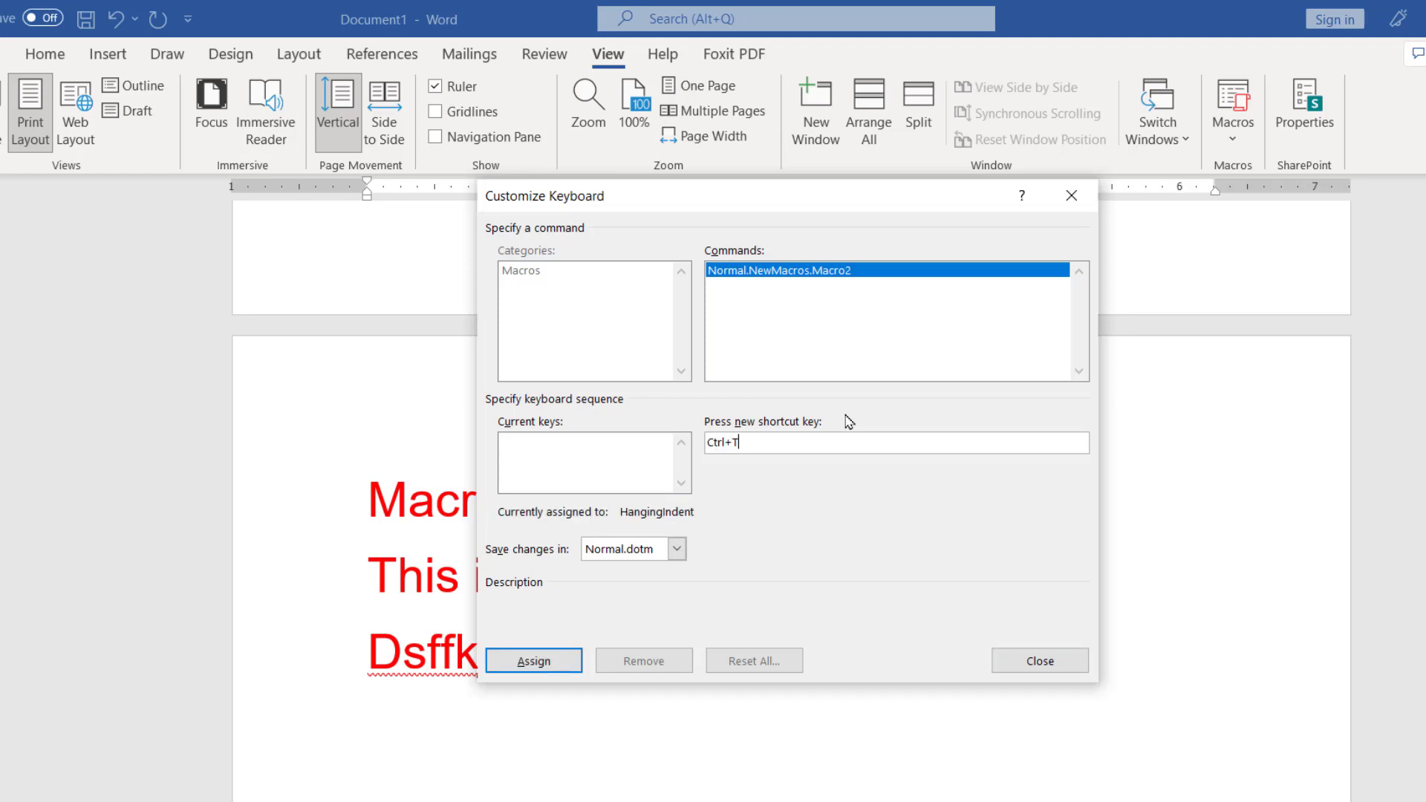
{"action": "left_click", "coordinate": [540, 666]}
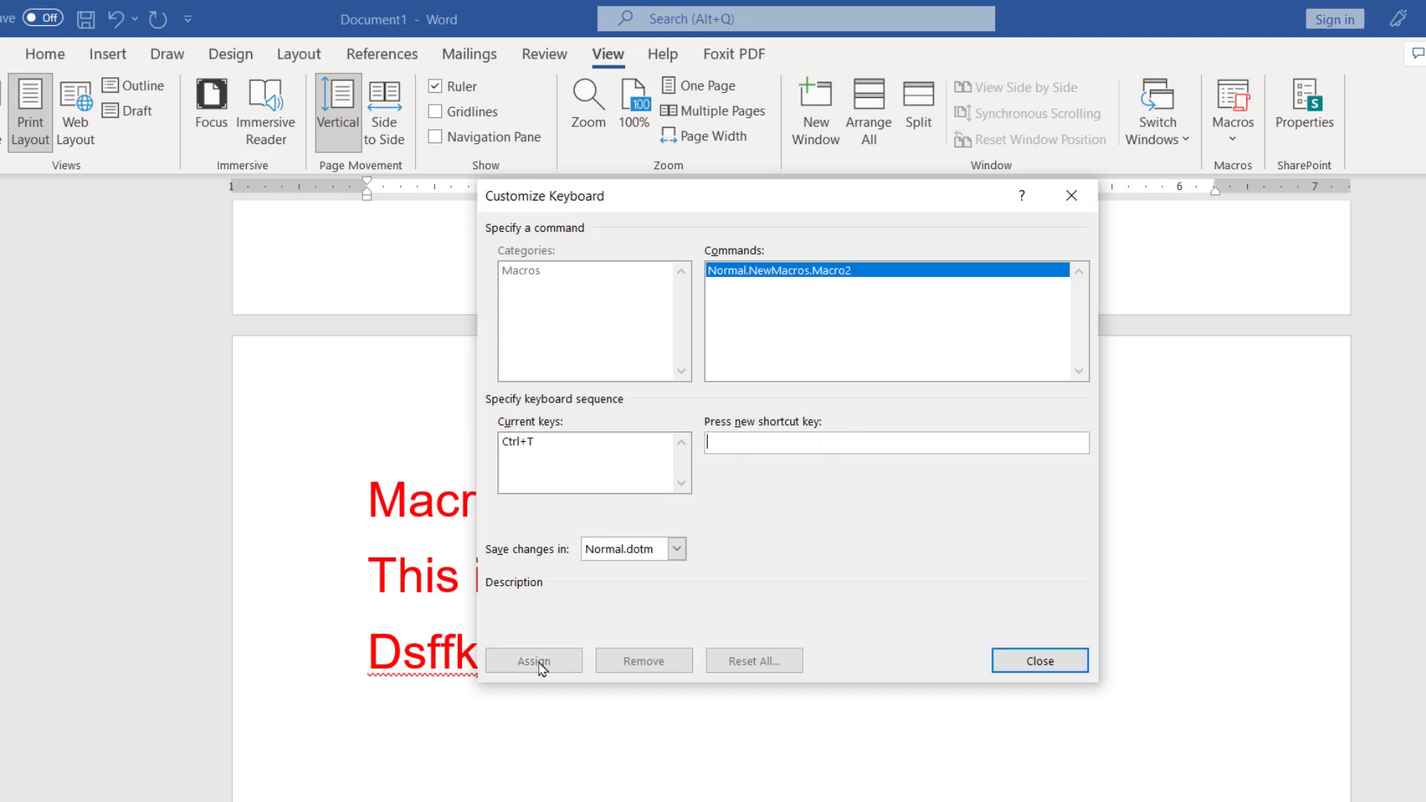
{"action": "left_click", "coordinate": [1076, 661]}
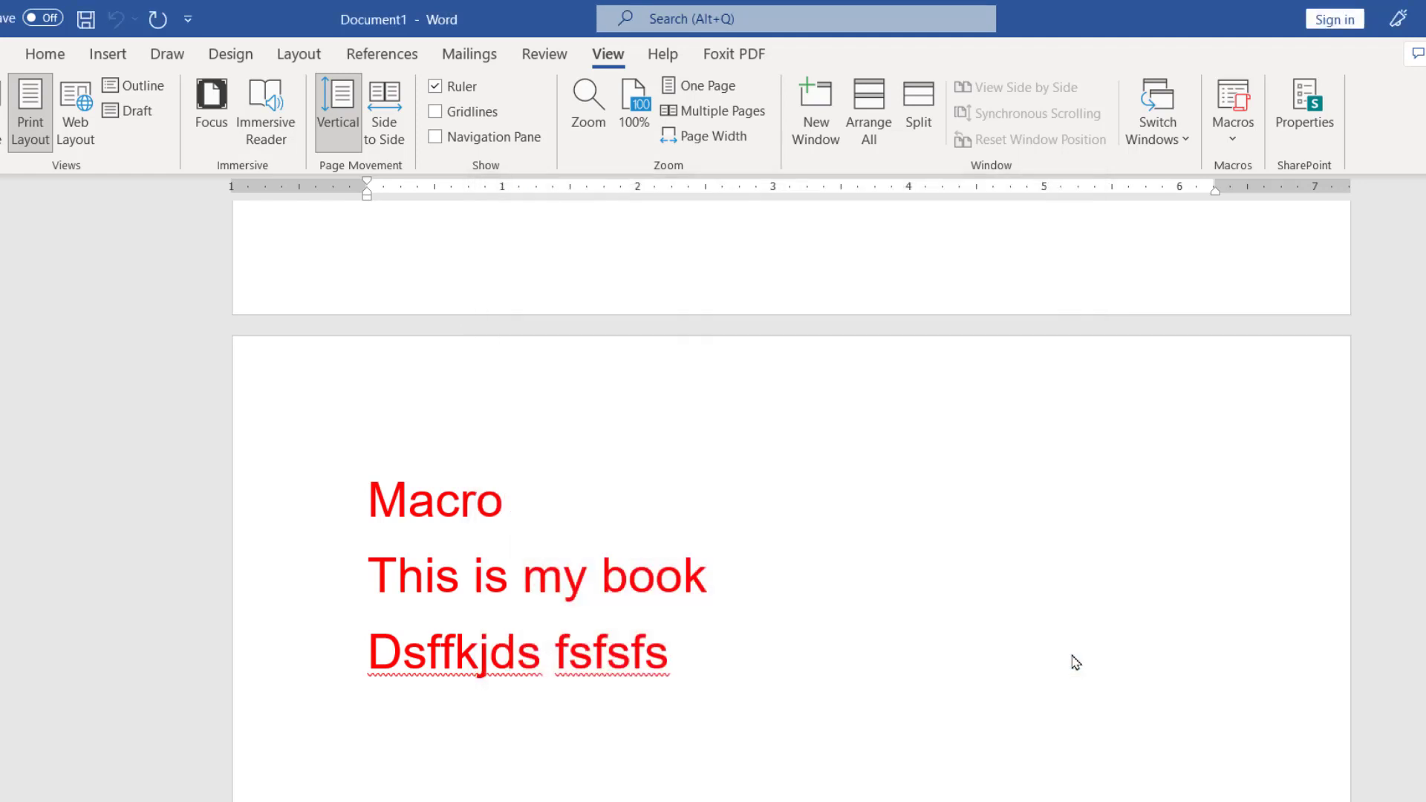
Record the text "This is my book and my pan" at the end of the last line.
{"action": "type", "text": "Th"}
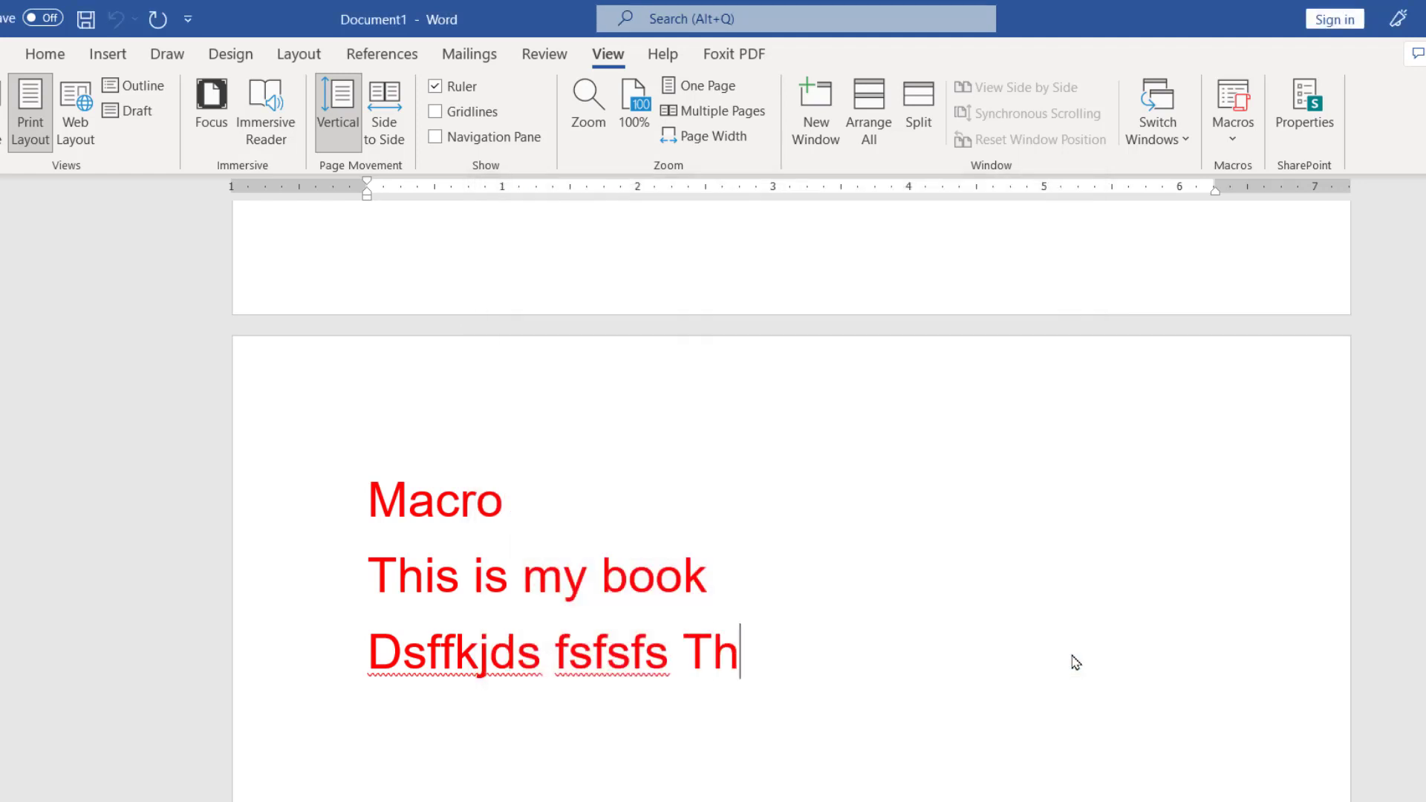
{"action": "type", "text": "is is m"}
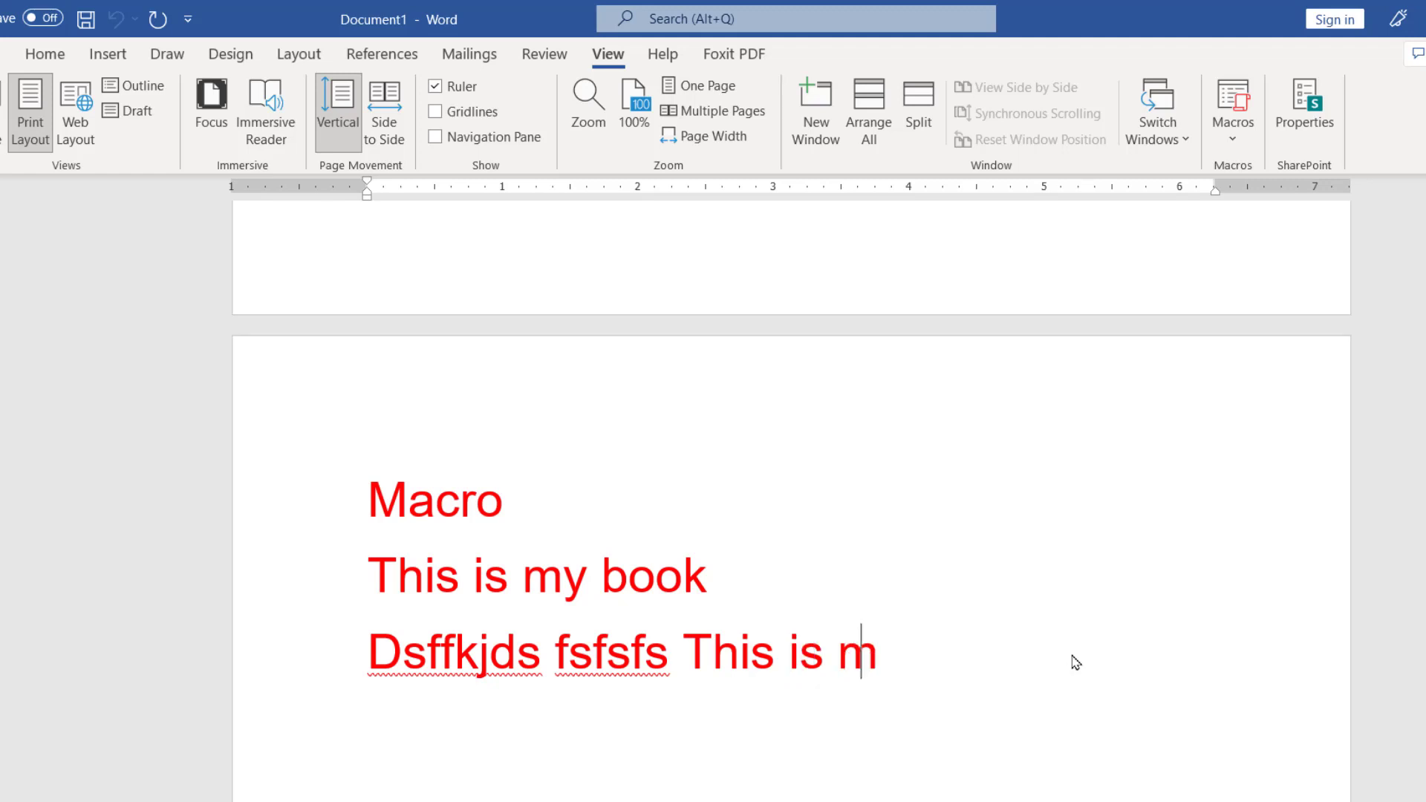
{"action": "type", "text": "y book "}
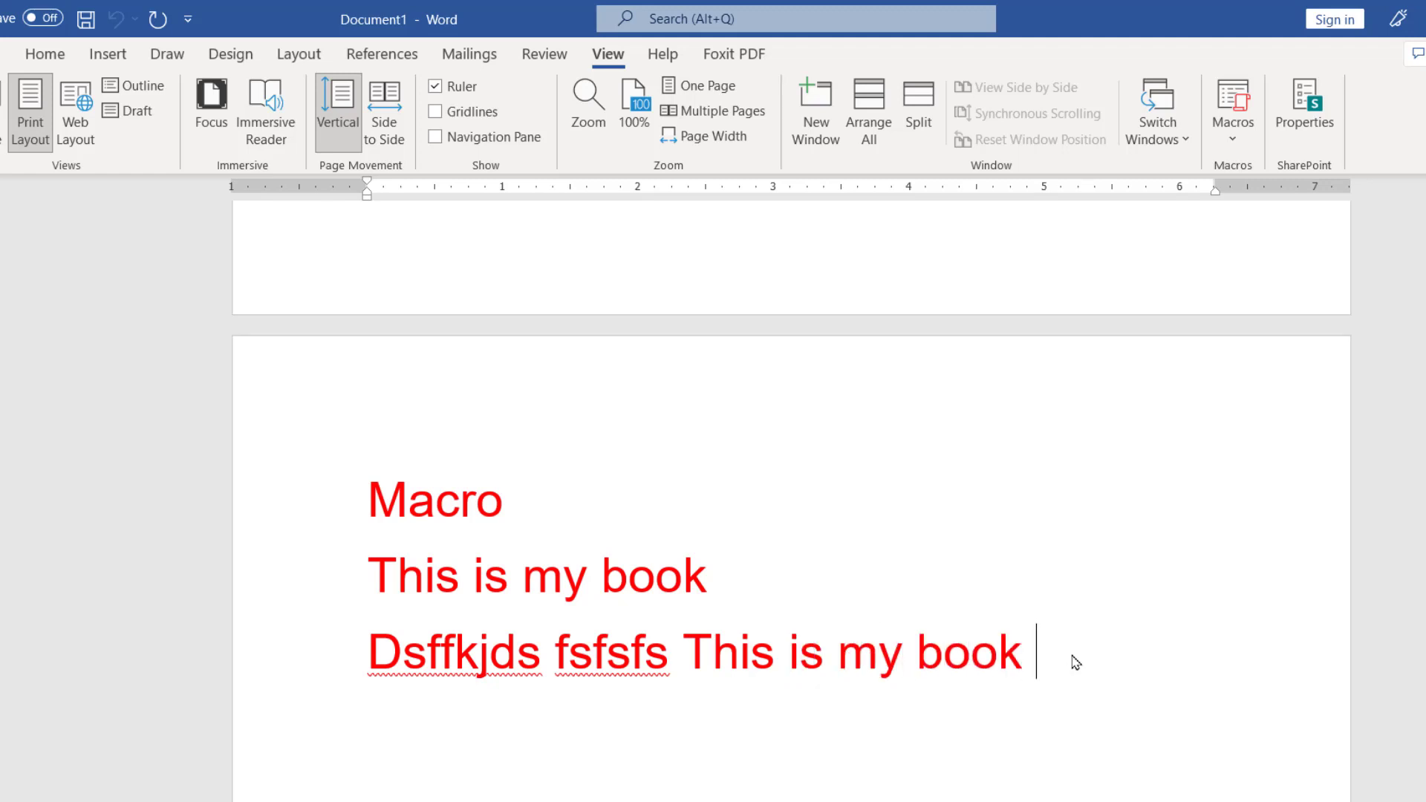
{"action": "type", "text": "and "}
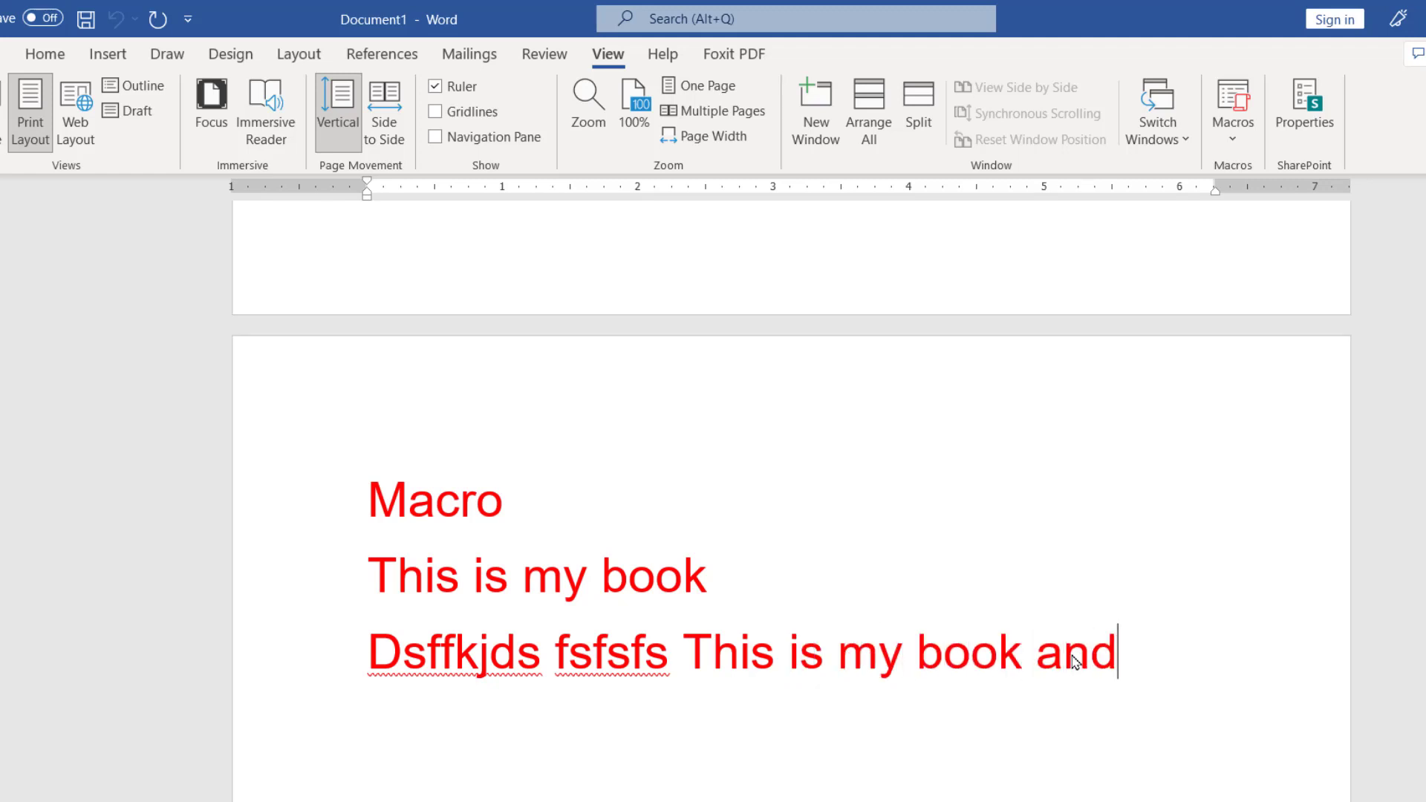
{"action": "type", "text": "my pan"}
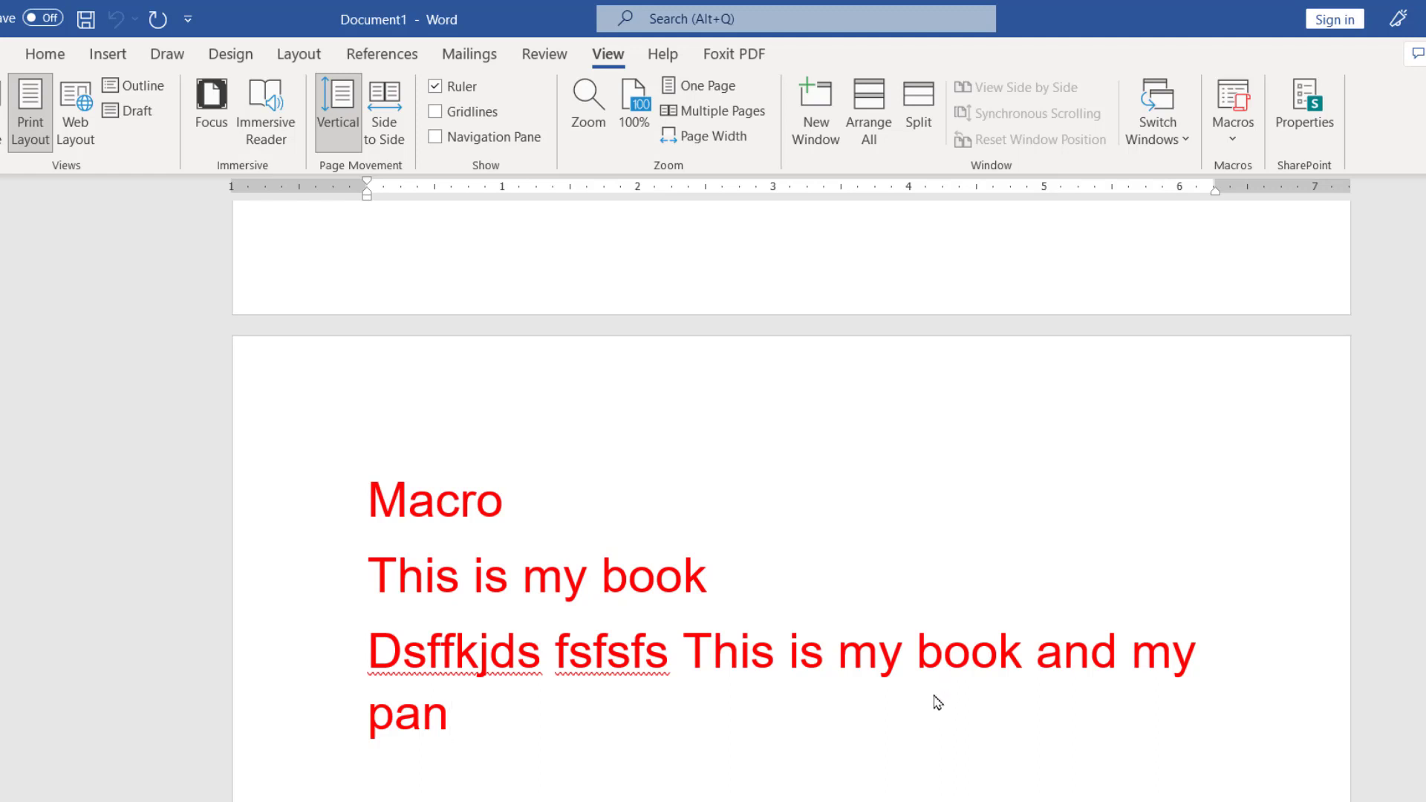
Stop recording the macro, then run it on a new line followed by the text "afsdhfhi".
{"action": "left_click", "coordinate": [1224, 153]}
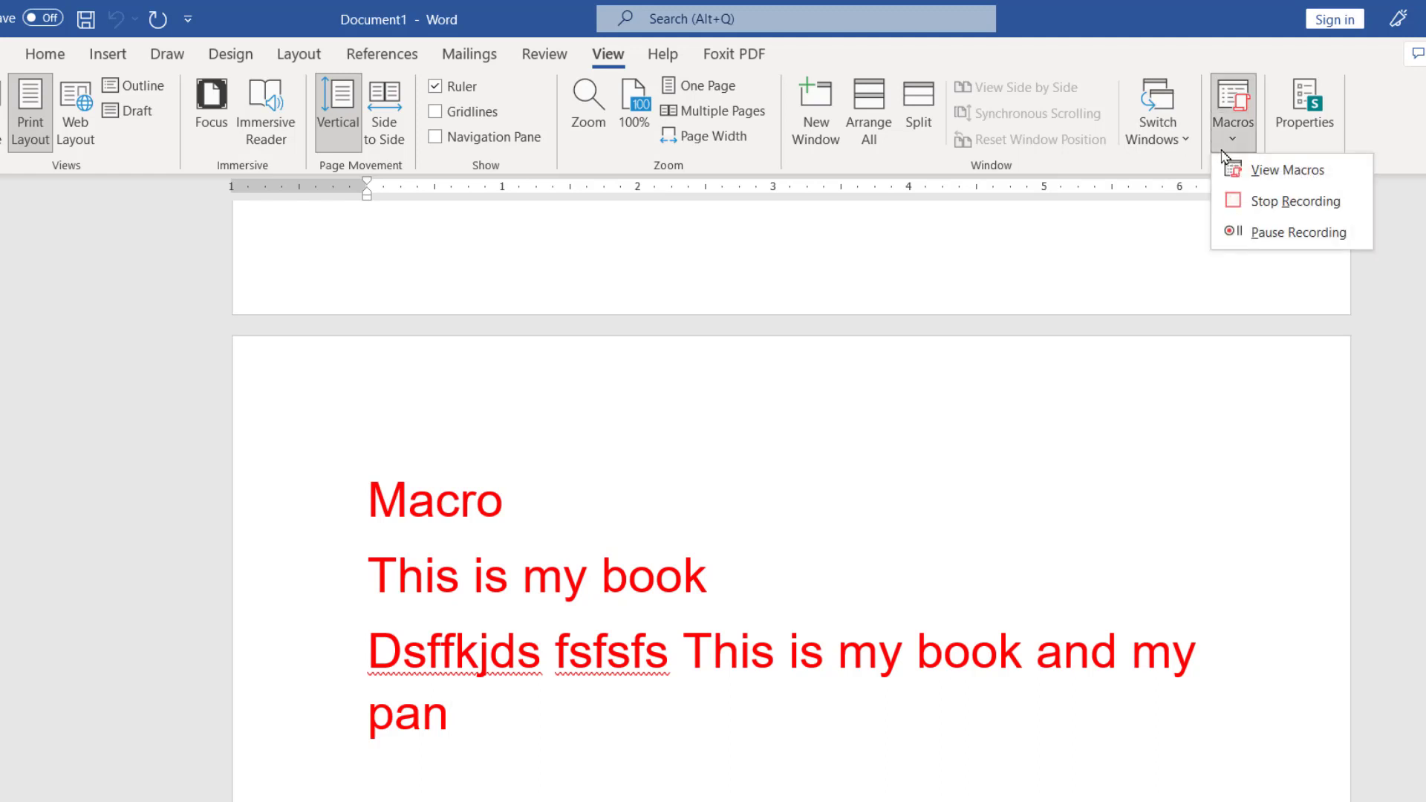
{"action": "left_click", "coordinate": [1232, 201]}
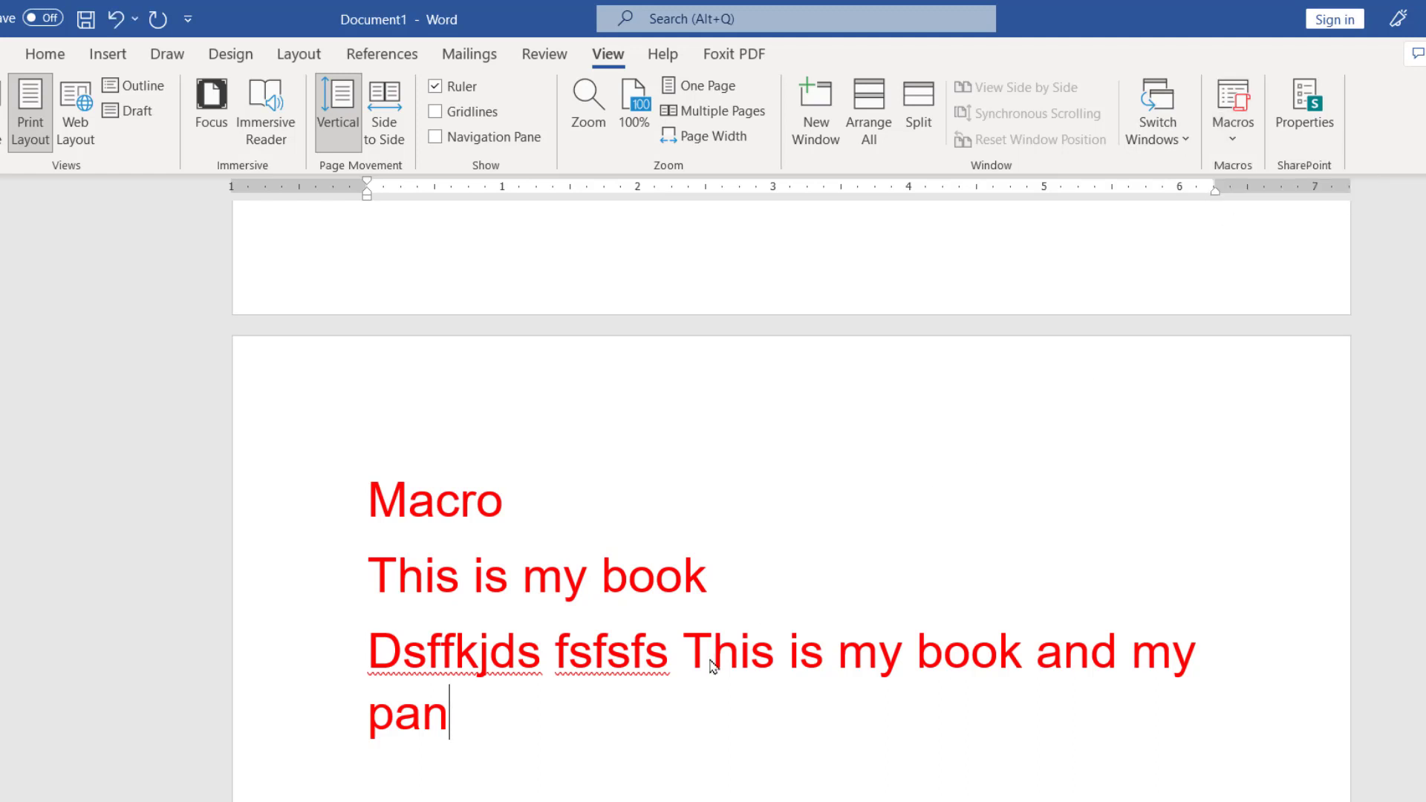
{"action": "key", "text": "Return"}
{"action": "key", "text": "ctrl+m"}
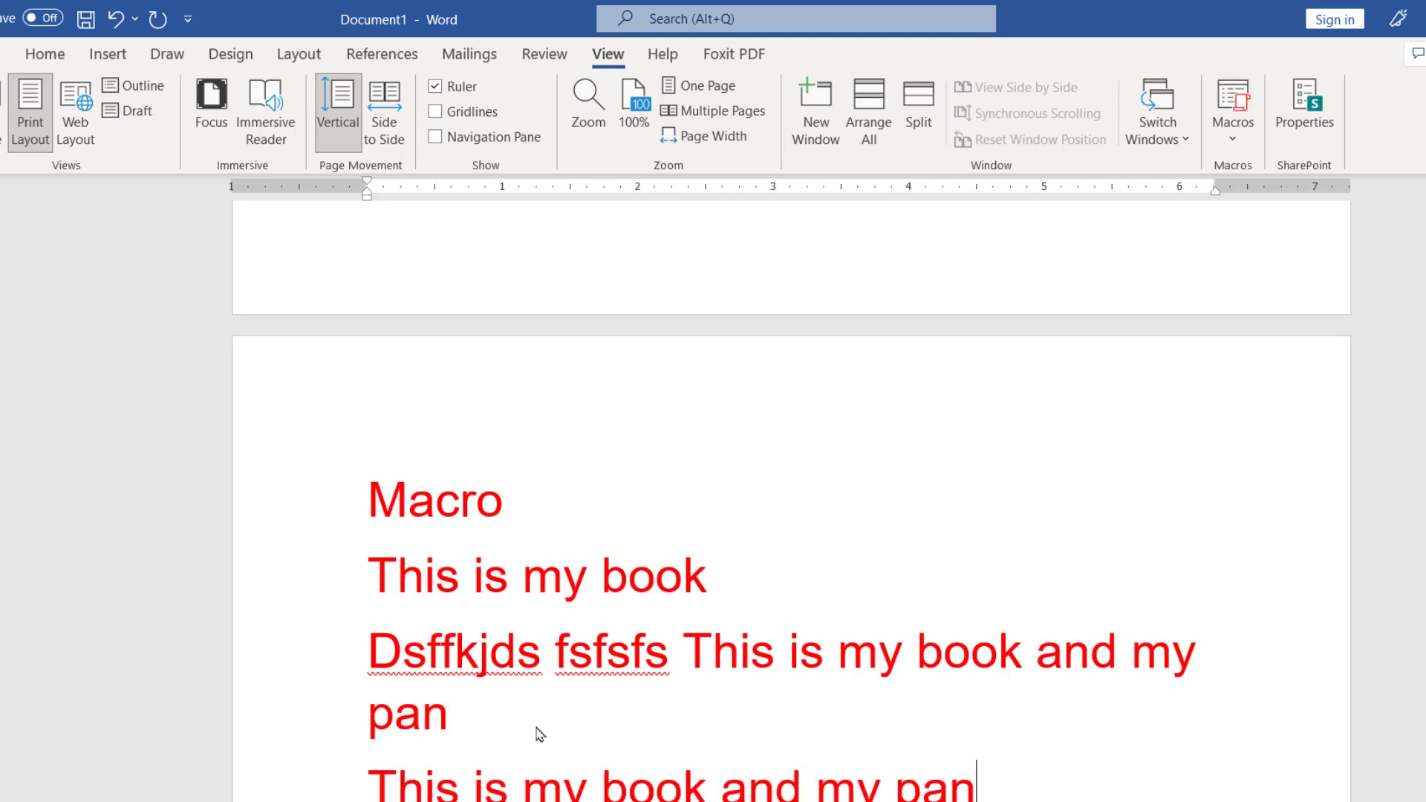
{"action": "type", "text": "afsdhfhi"}
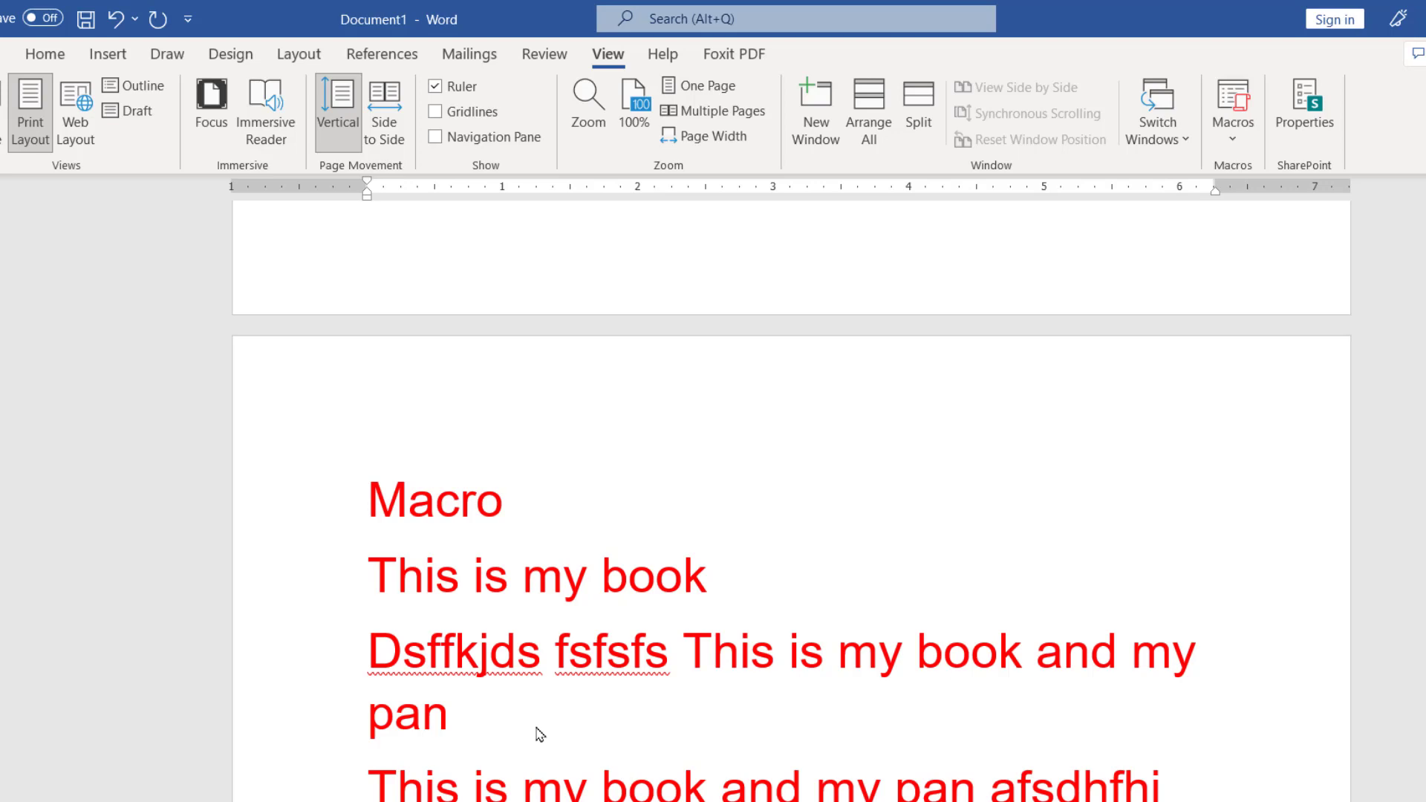
Add a hyphen after each of the Name, City and Address labels at the start of the letter.
{"action": "scroll", "coordinate": [540, 733], "scroll_direction": "down", "scroll_amount": 3}
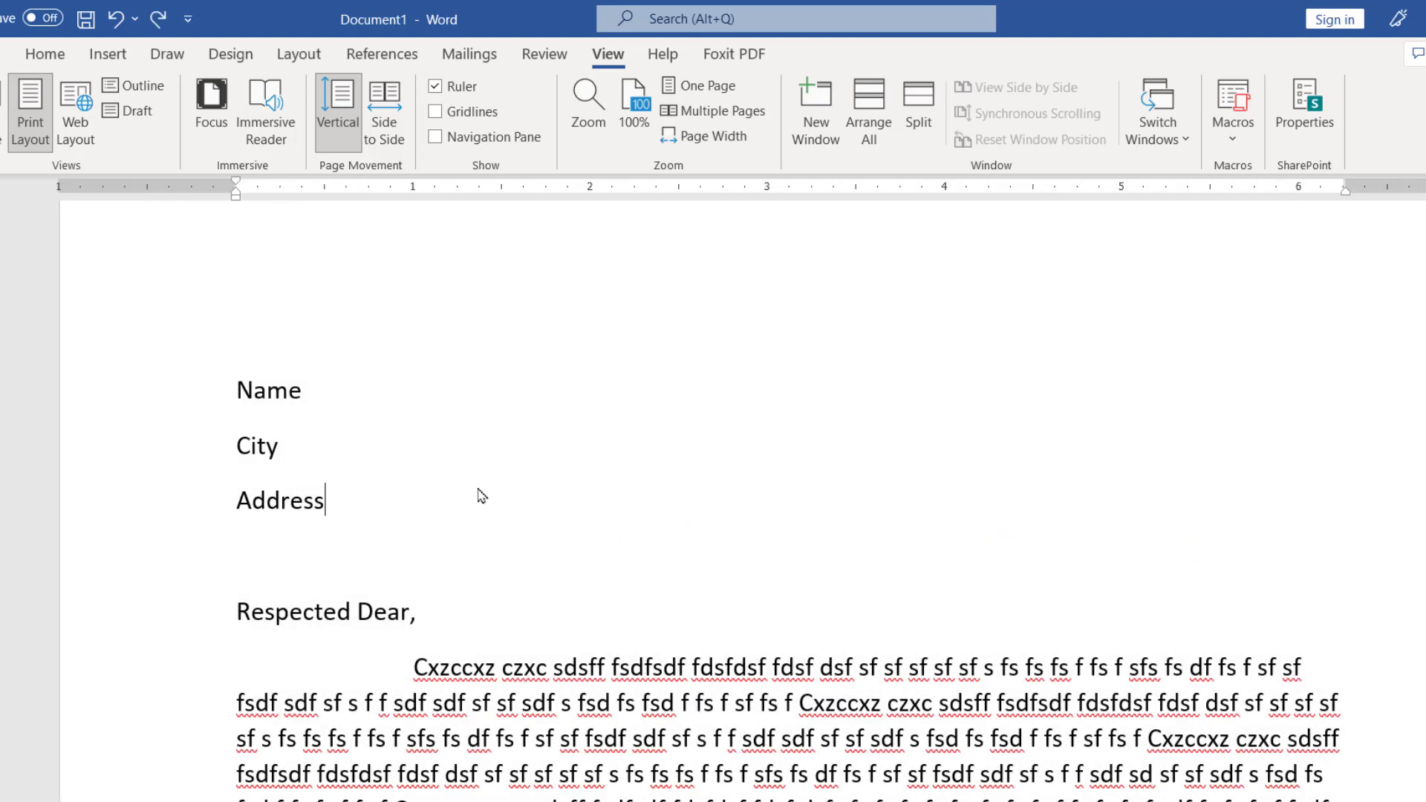
{"action": "left_click", "coordinate": [303, 390]}
{"action": "scroll", "coordinate": [565, 636], "scroll_direction": "down", "scroll_amount": 5}
{"action": "scroll", "coordinate": [567, 637], "scroll_direction": "up", "scroll_amount": 3}
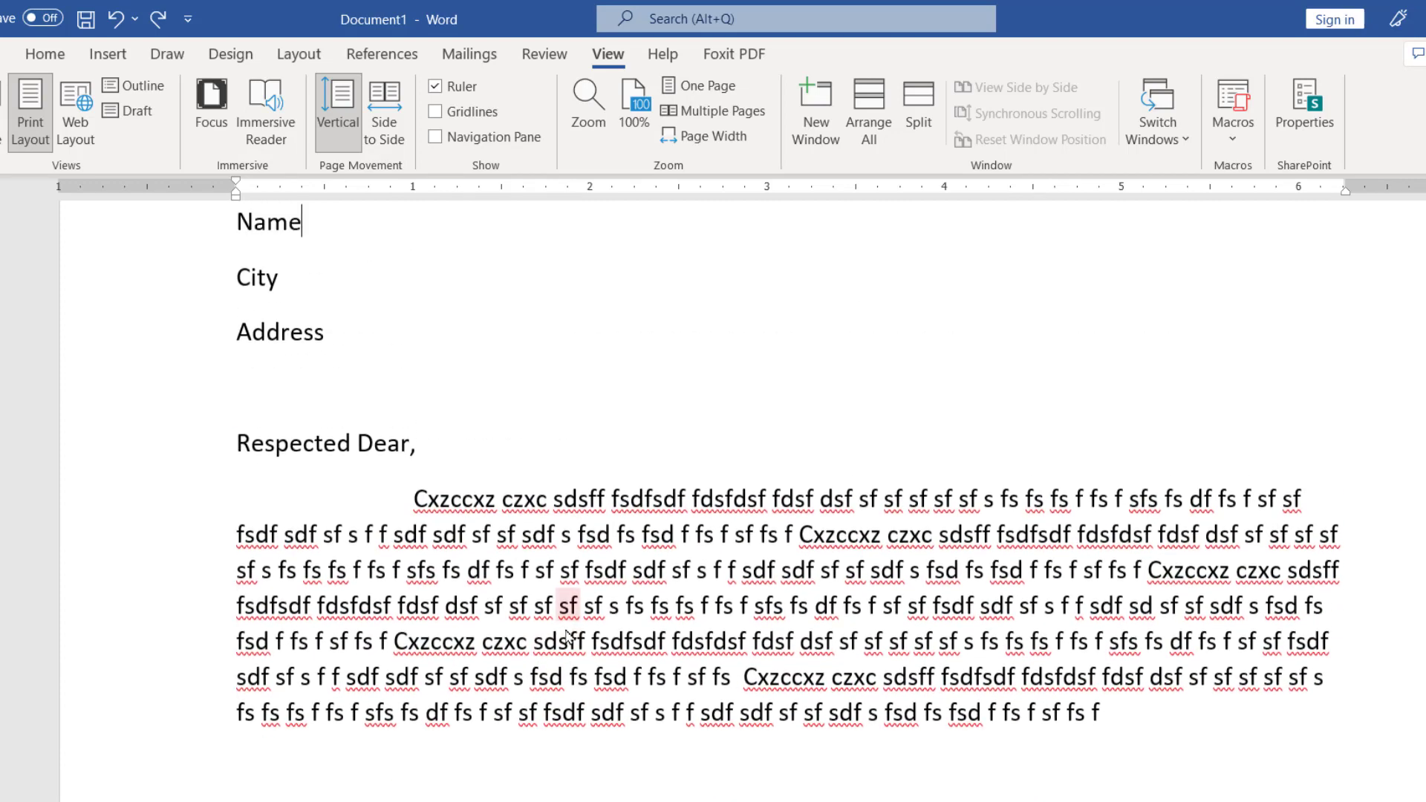
{"action": "scroll", "coordinate": [567, 636], "scroll_direction": "up", "scroll_amount": 3}
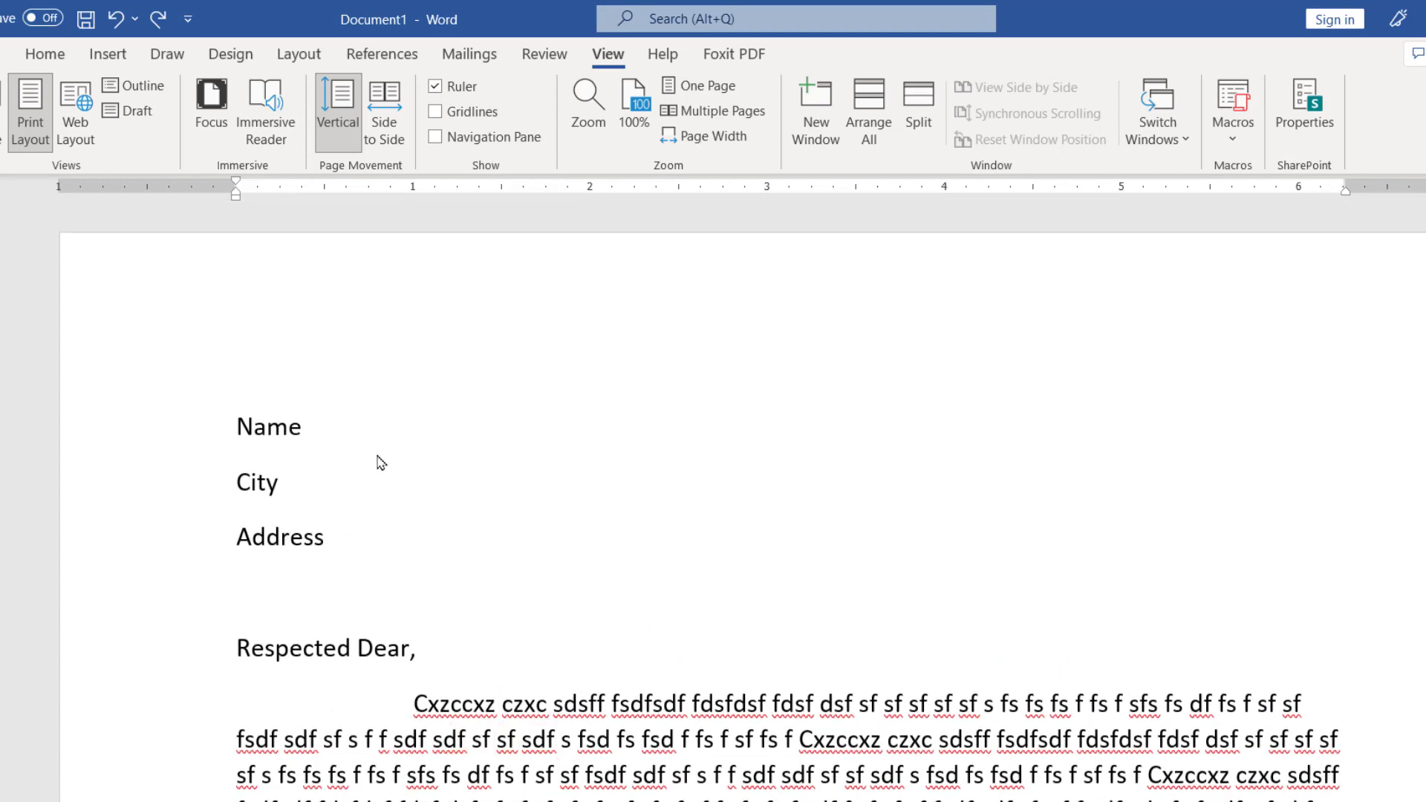
{"action": "type", "text": "-"}
{"action": "left_click", "coordinate": [286, 498]}
{"action": "type", "text": "-"}
{"action": "left_click", "coordinate": [338, 540]}
{"action": "type", "text": "-"}
{"action": "left_click", "coordinate": [338, 440]}
{"action": "left_click", "coordinate": [311, 478]}
{"action": "left_click", "coordinate": [362, 556]}
{"action": "left_click", "coordinate": [335, 443]}
Use Sheet1$ of address.xlsx on the Desktop as the existing mail merge recipient list, with the first row as column headers.
{"action": "left_click", "coordinate": [491, 60]}
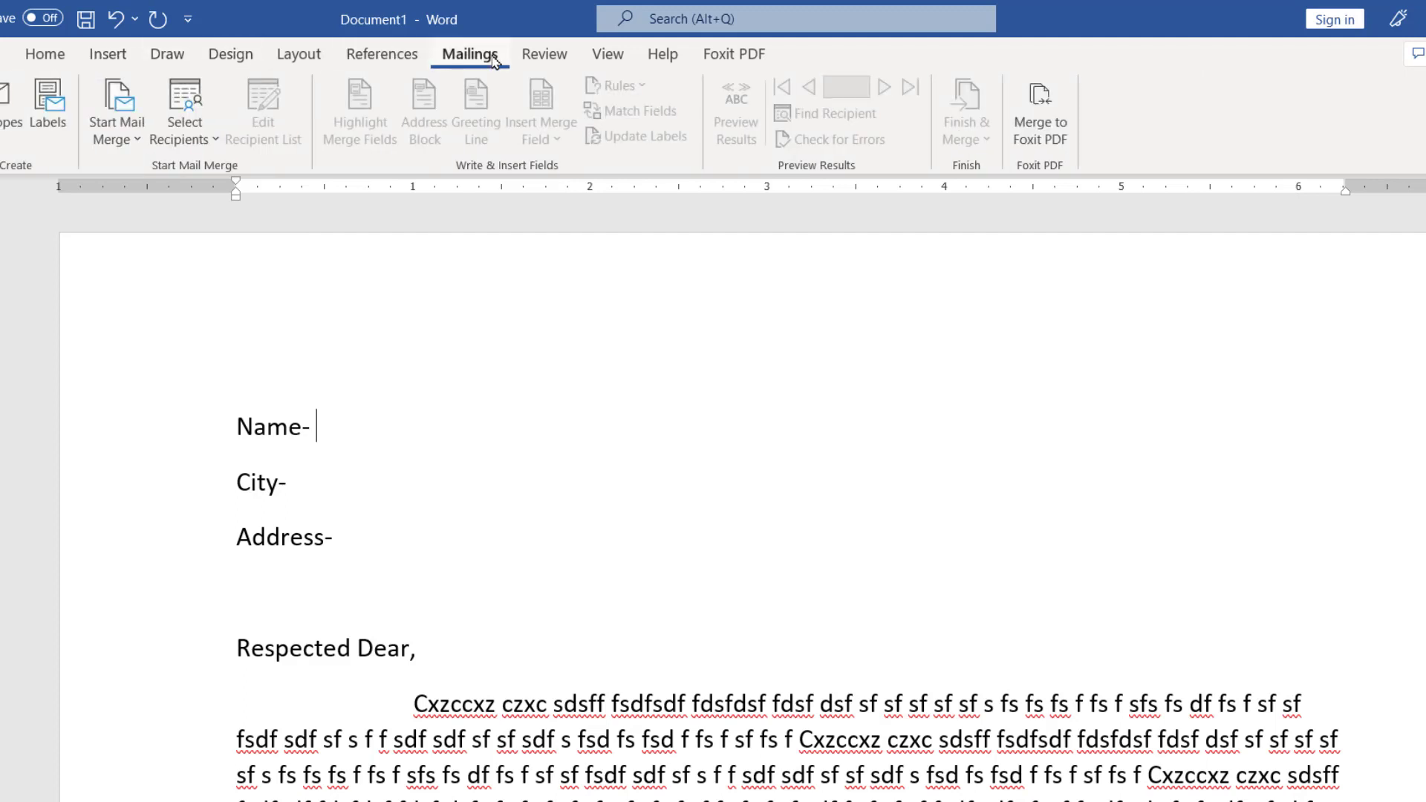
{"action": "left_click", "coordinate": [212, 140]}
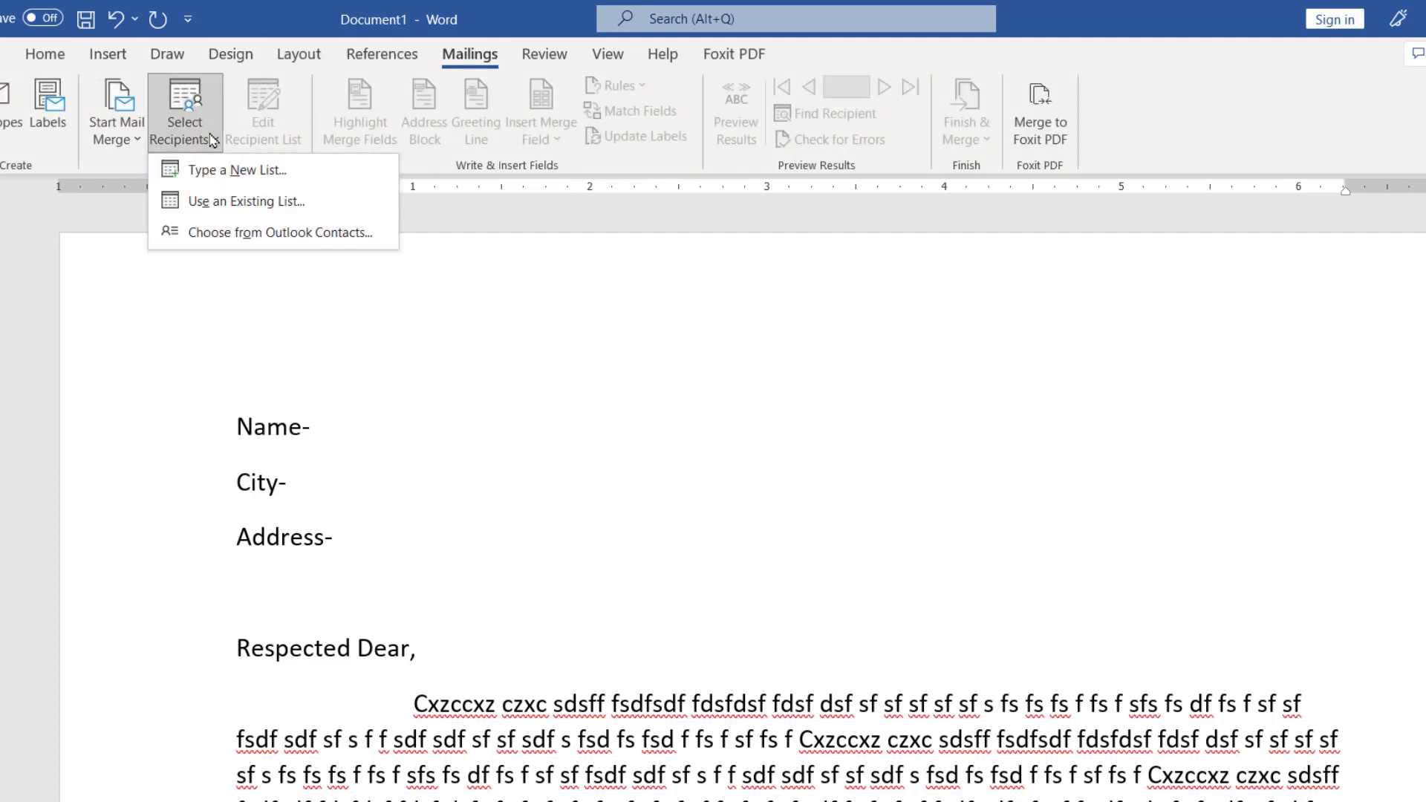
{"action": "left_click", "coordinate": [261, 216]}
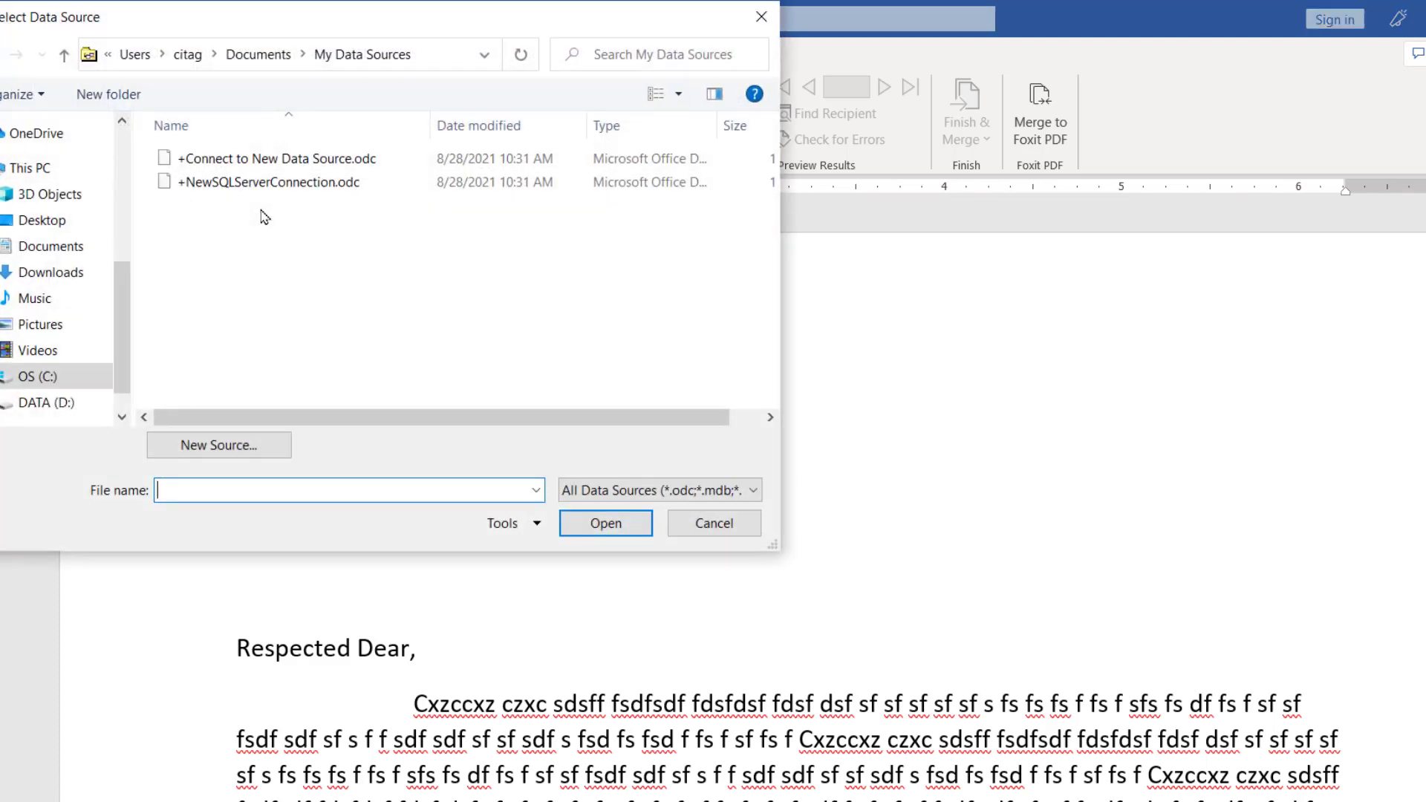
{"action": "left_click", "coordinate": [64, 223]}
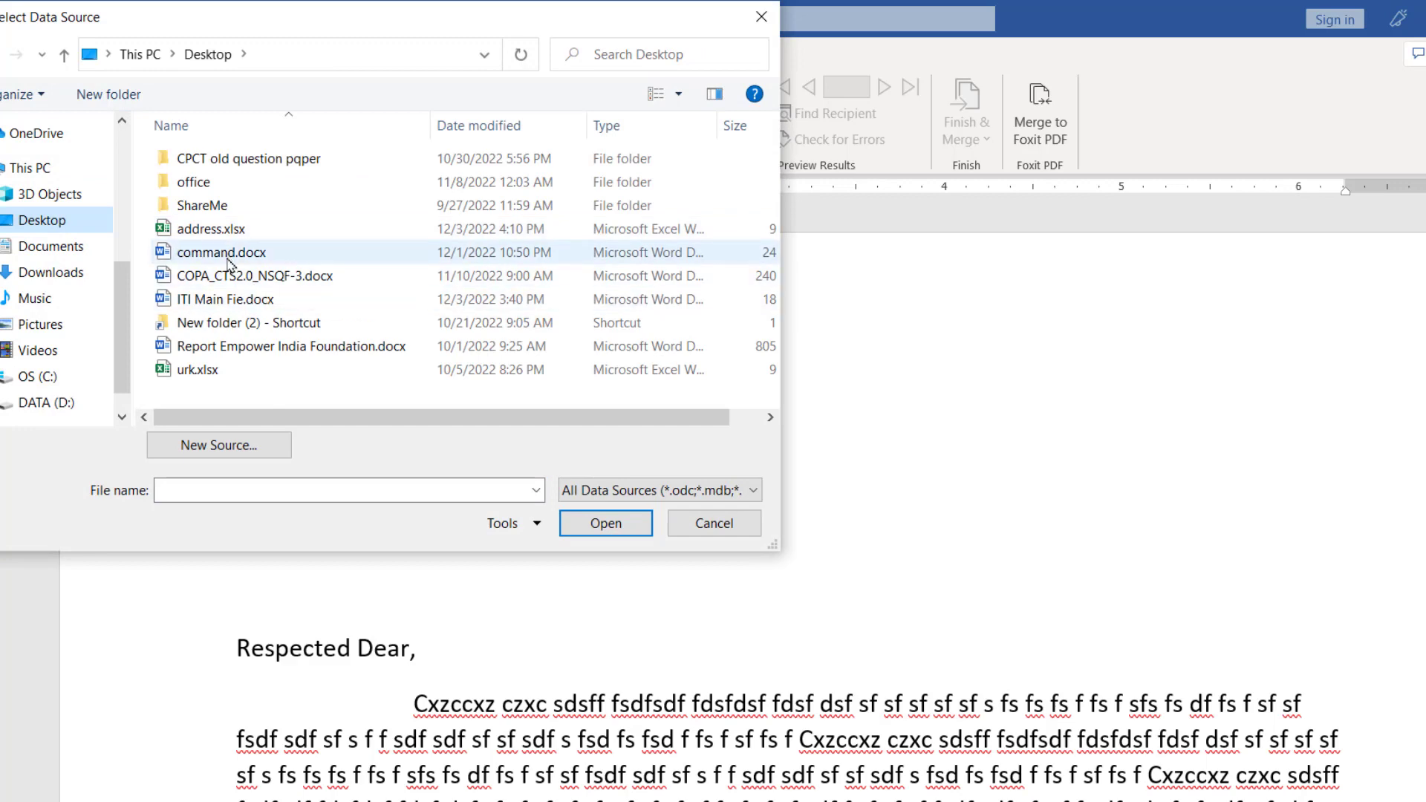
{"action": "double_click", "coordinate": [218, 236]}
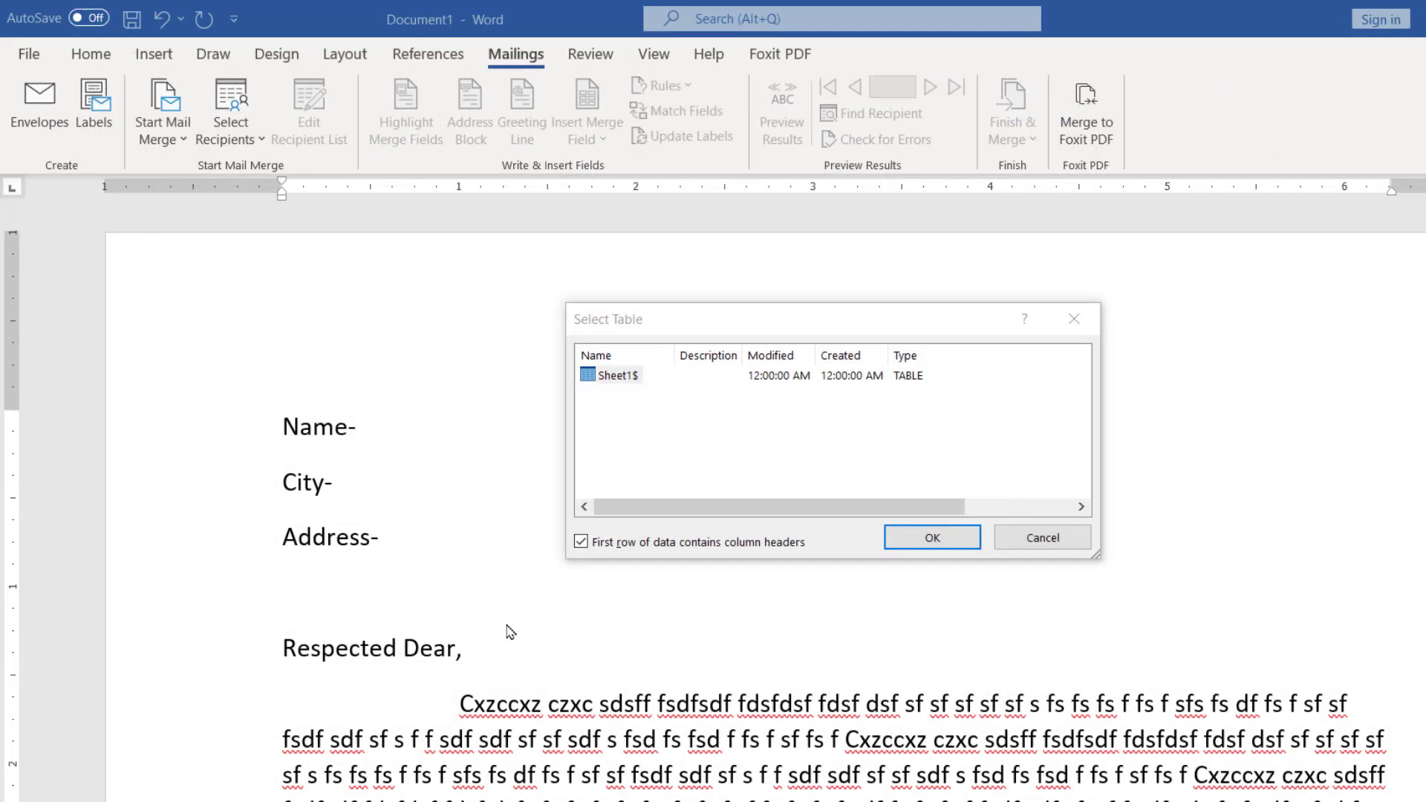
{"action": "left_click", "coordinate": [936, 544]}
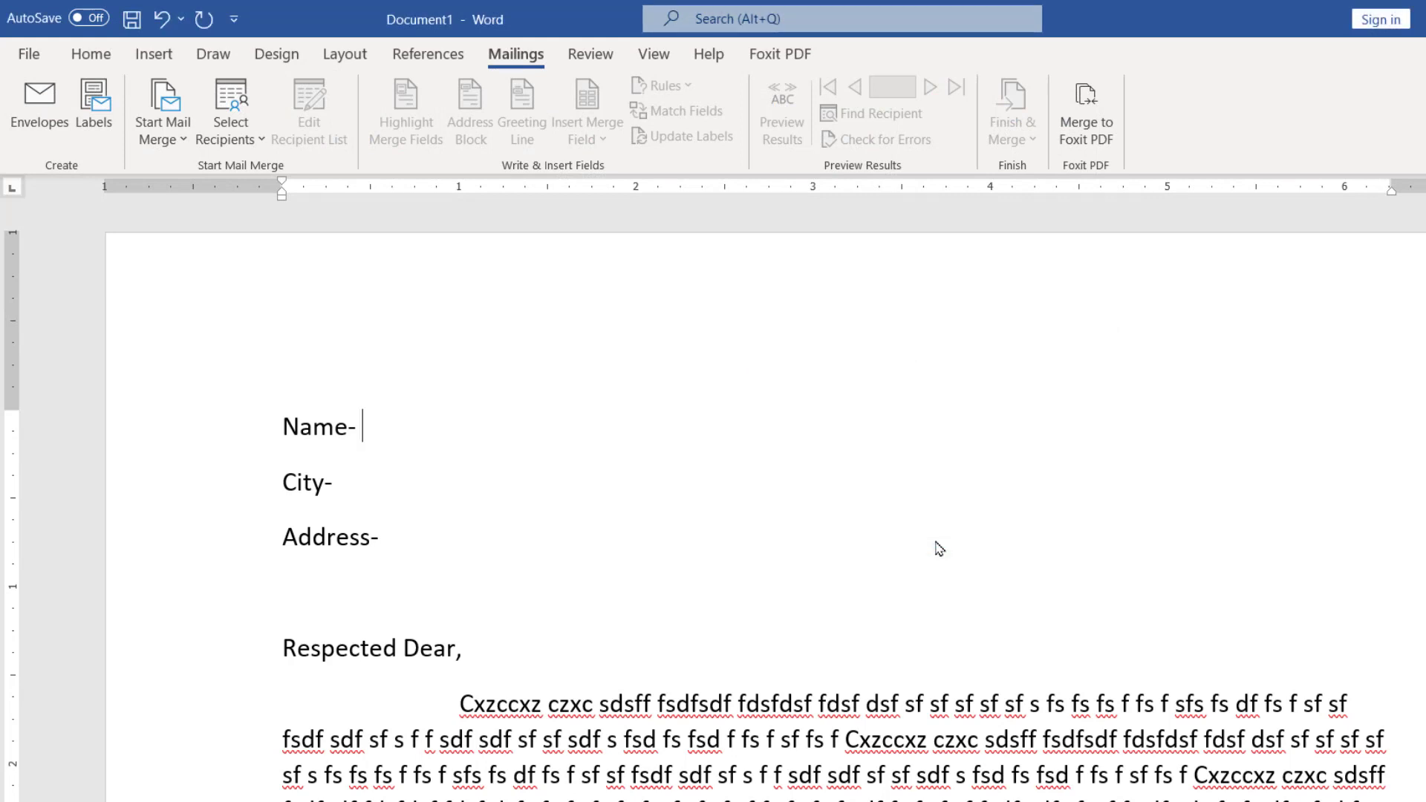
Insert the Name and City merge fields after their matching labels in the letter.
{"action": "left_click", "coordinate": [608, 140]}
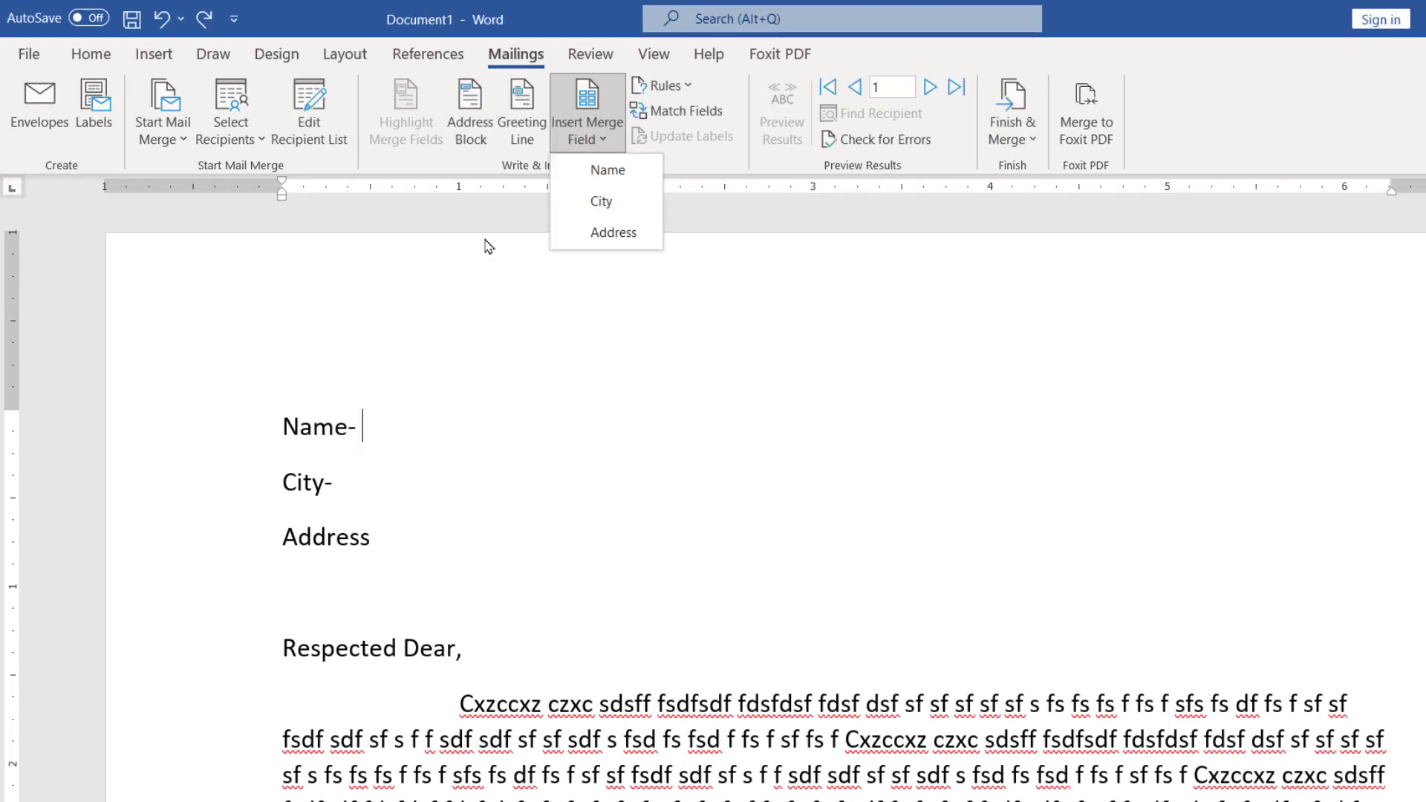
{"action": "left_click", "coordinate": [496, 337]}
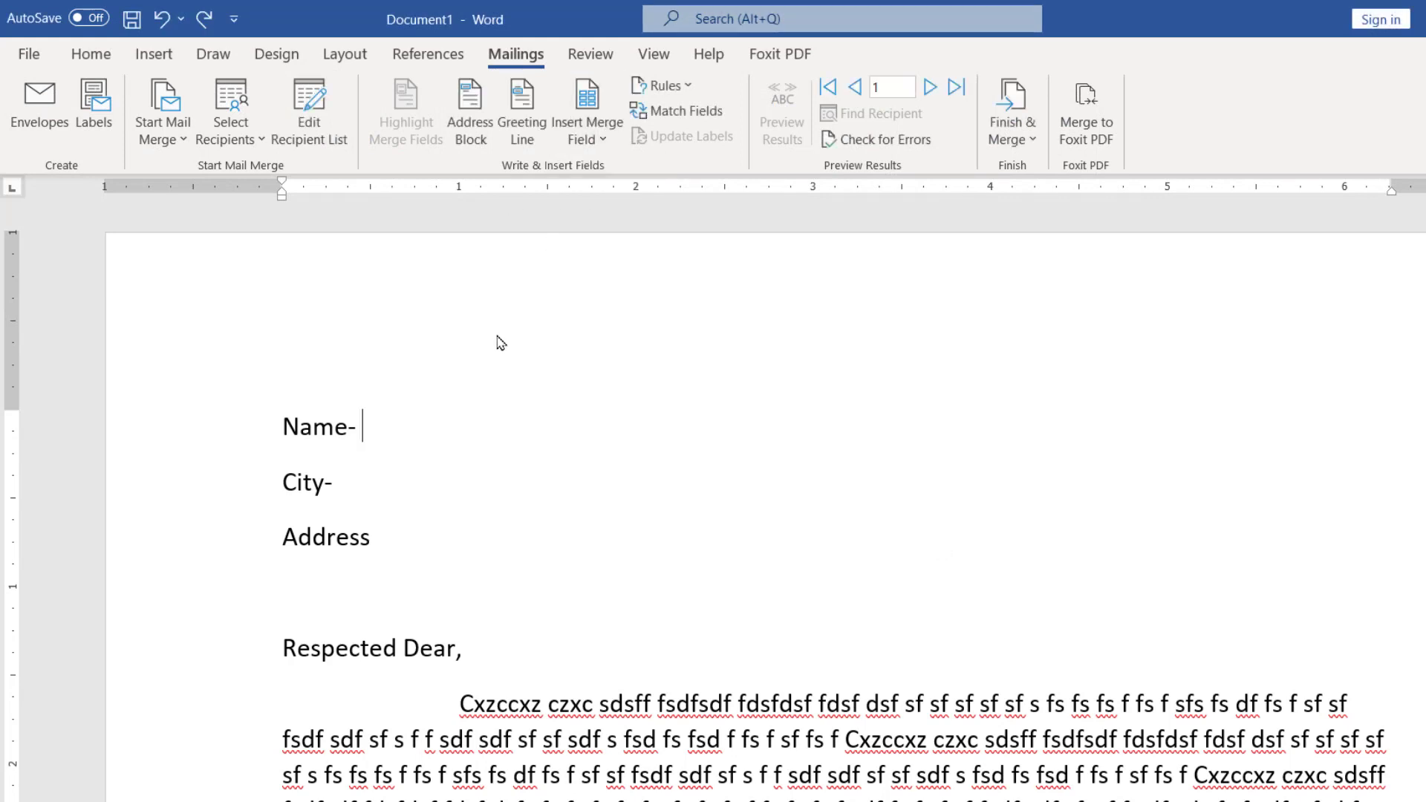
{"action": "left_click", "coordinate": [603, 139]}
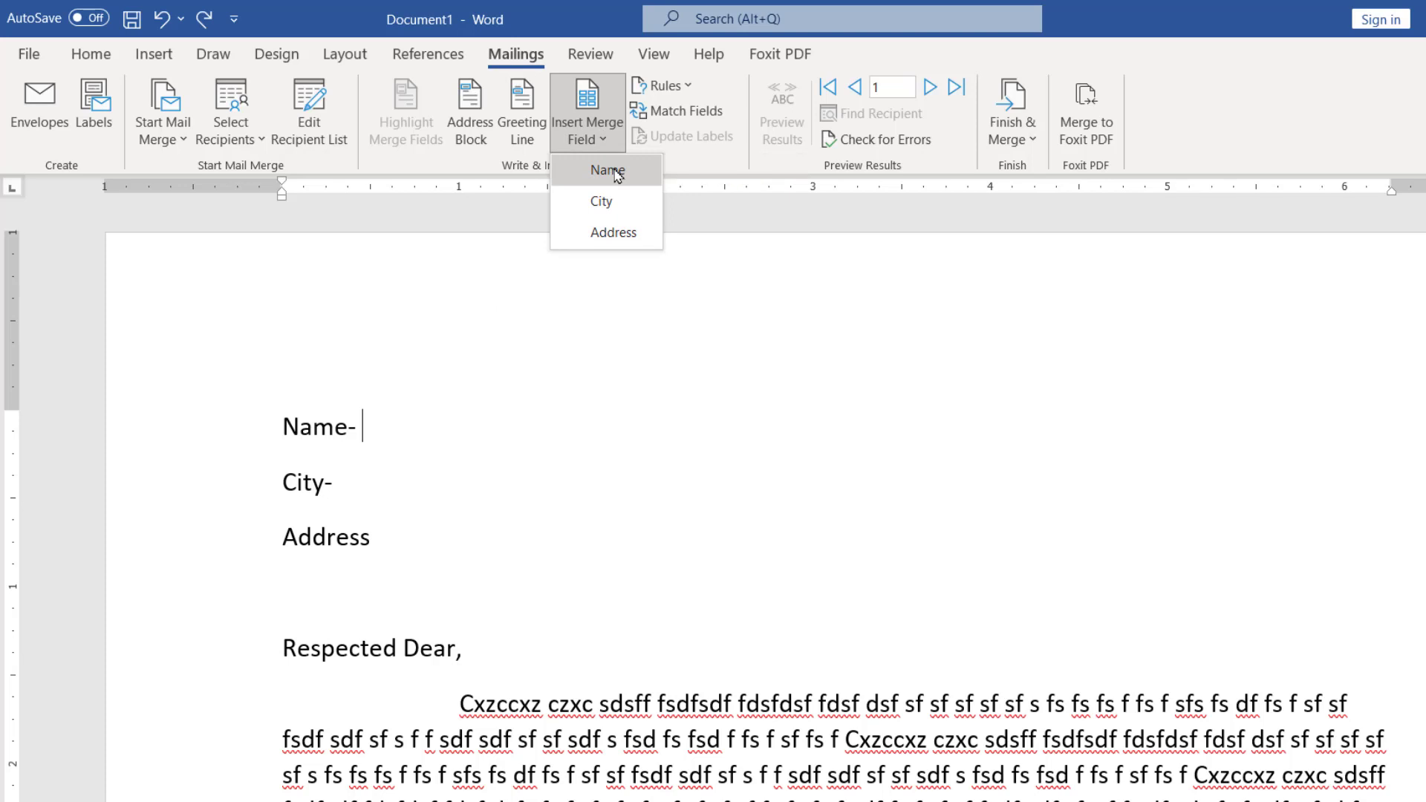
{"action": "left_click", "coordinate": [607, 171]}
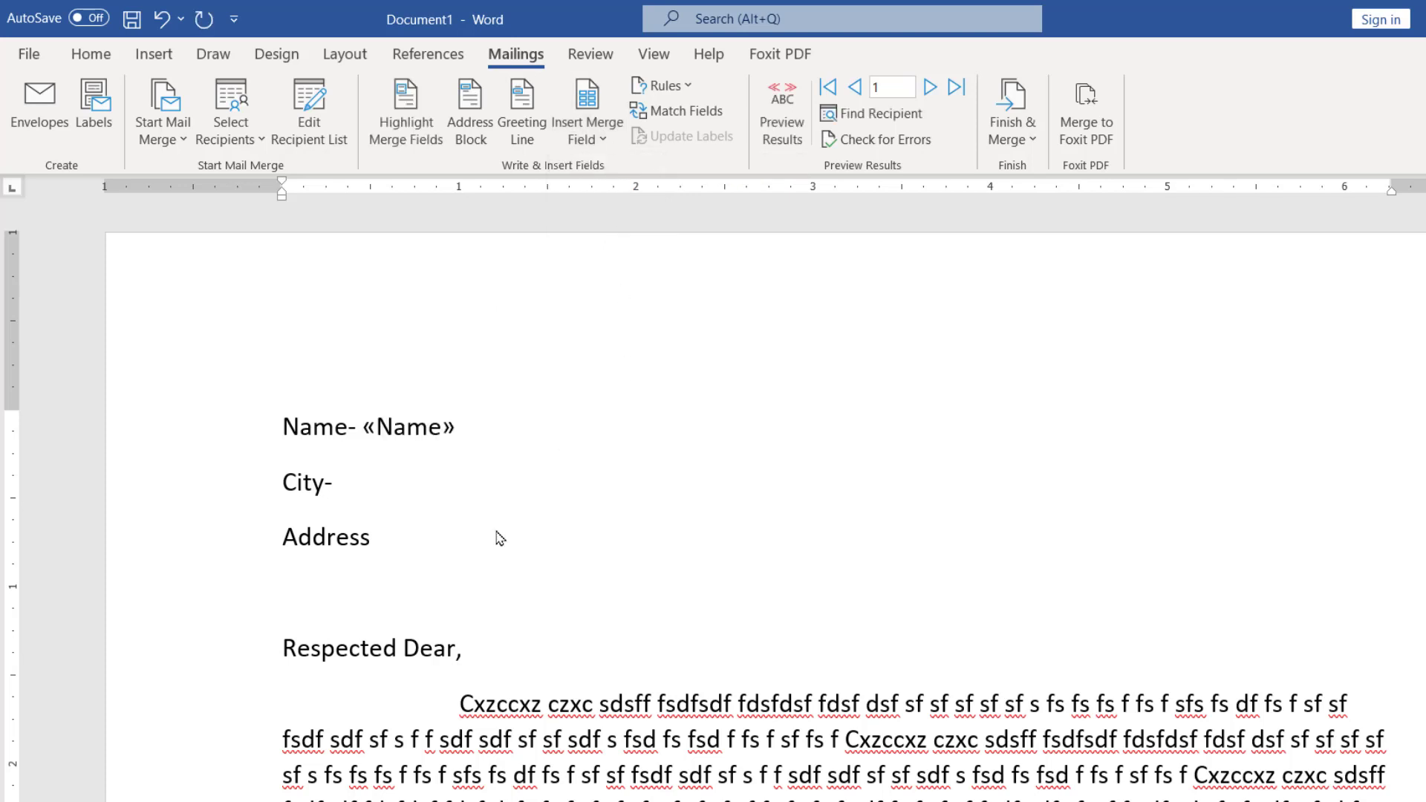
{"action": "left_click", "coordinate": [411, 487]}
{"action": "left_click", "coordinate": [595, 139]}
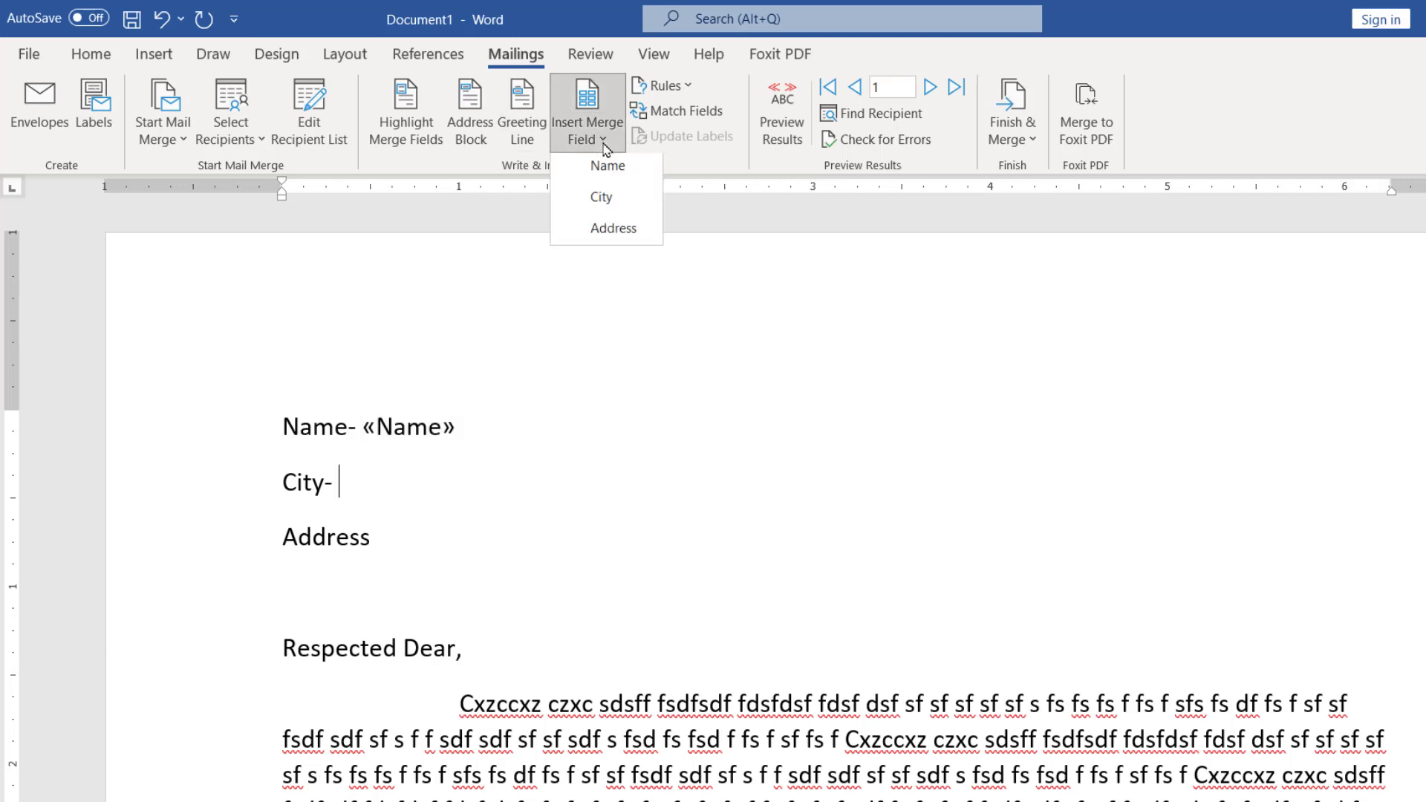
{"action": "left_click", "coordinate": [602, 202]}
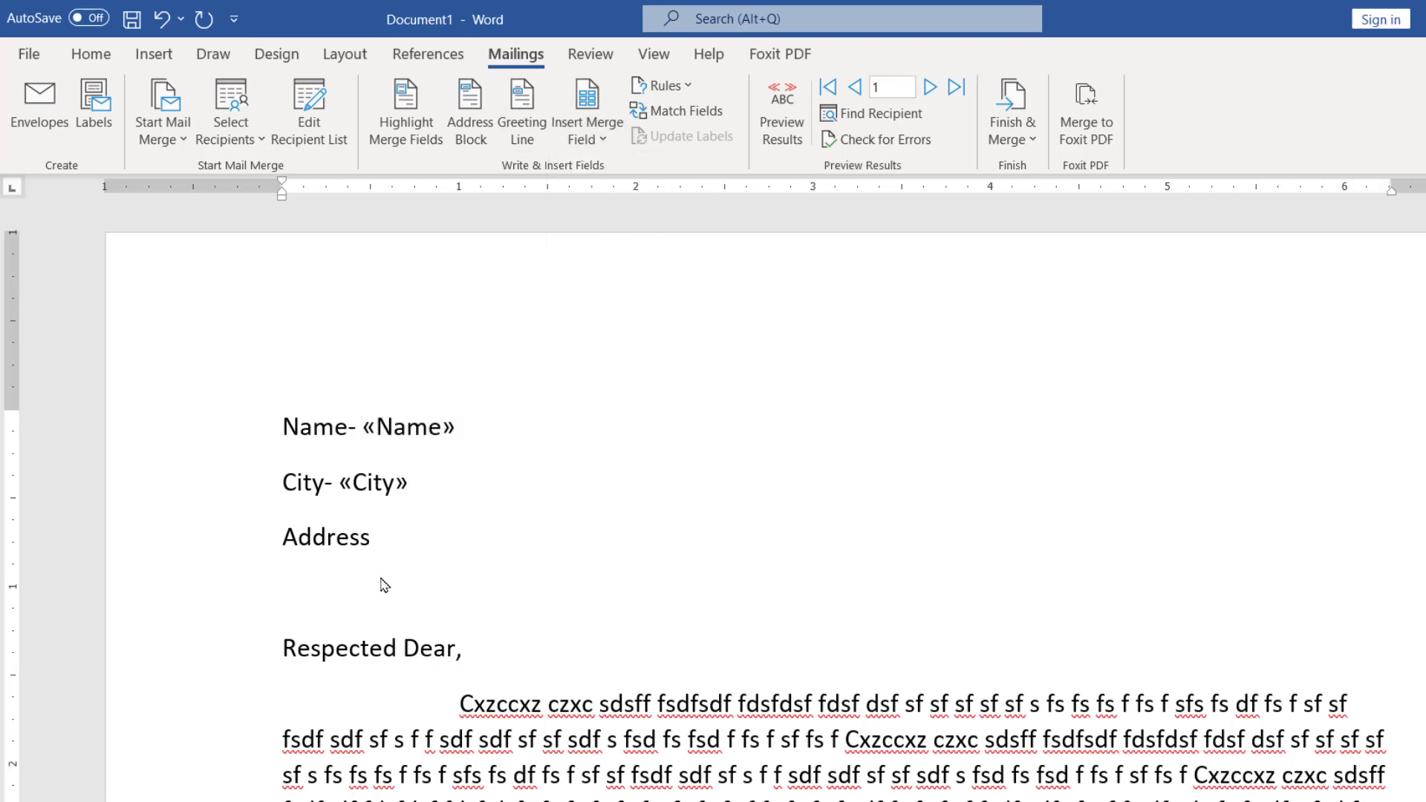
Add a hyphen after the Address label and insert the Address merge field behind it.
{"action": "left_click", "coordinate": [401, 548]}
{"action": "type", "text": "-"}
{"action": "left_click", "coordinate": [603, 146]}
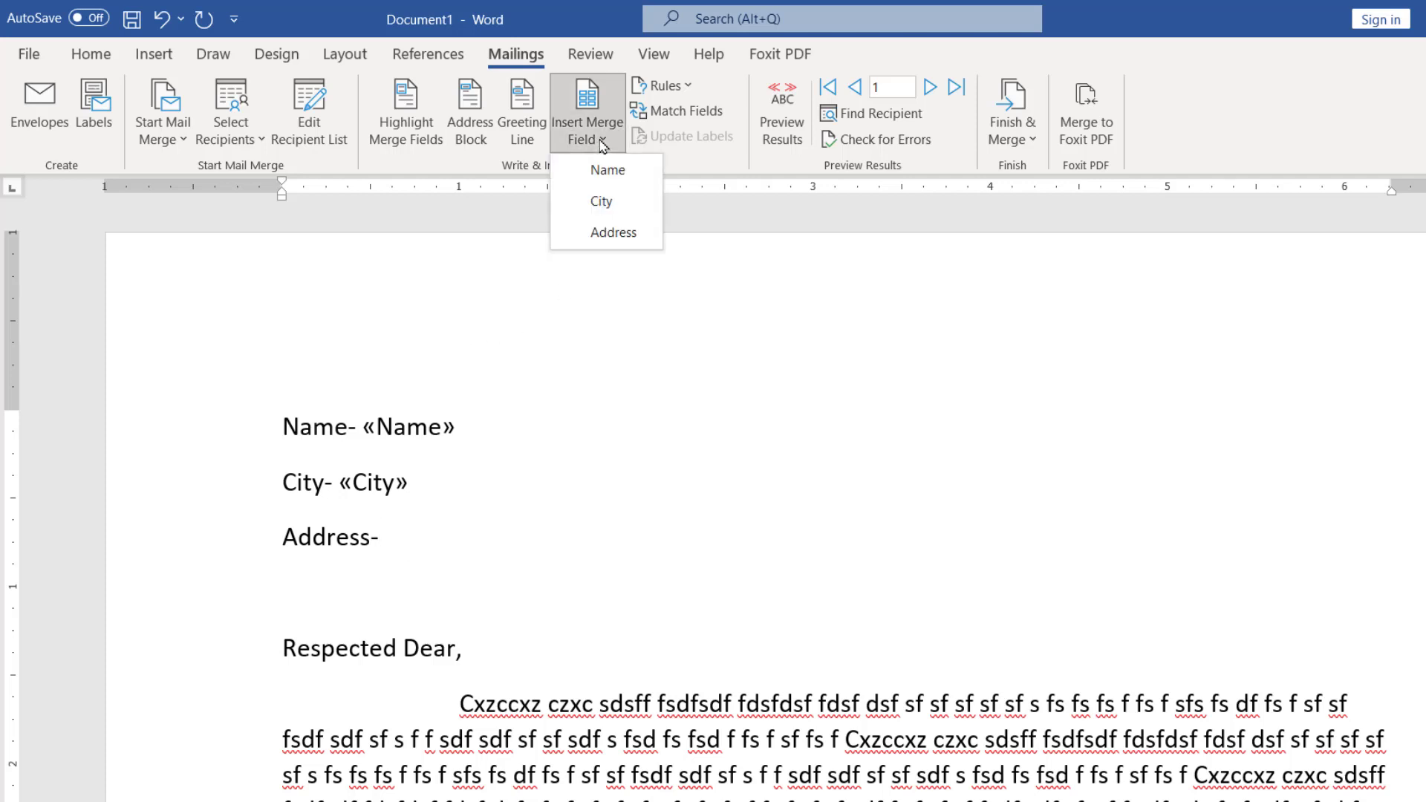
{"action": "left_click", "coordinate": [616, 232]}
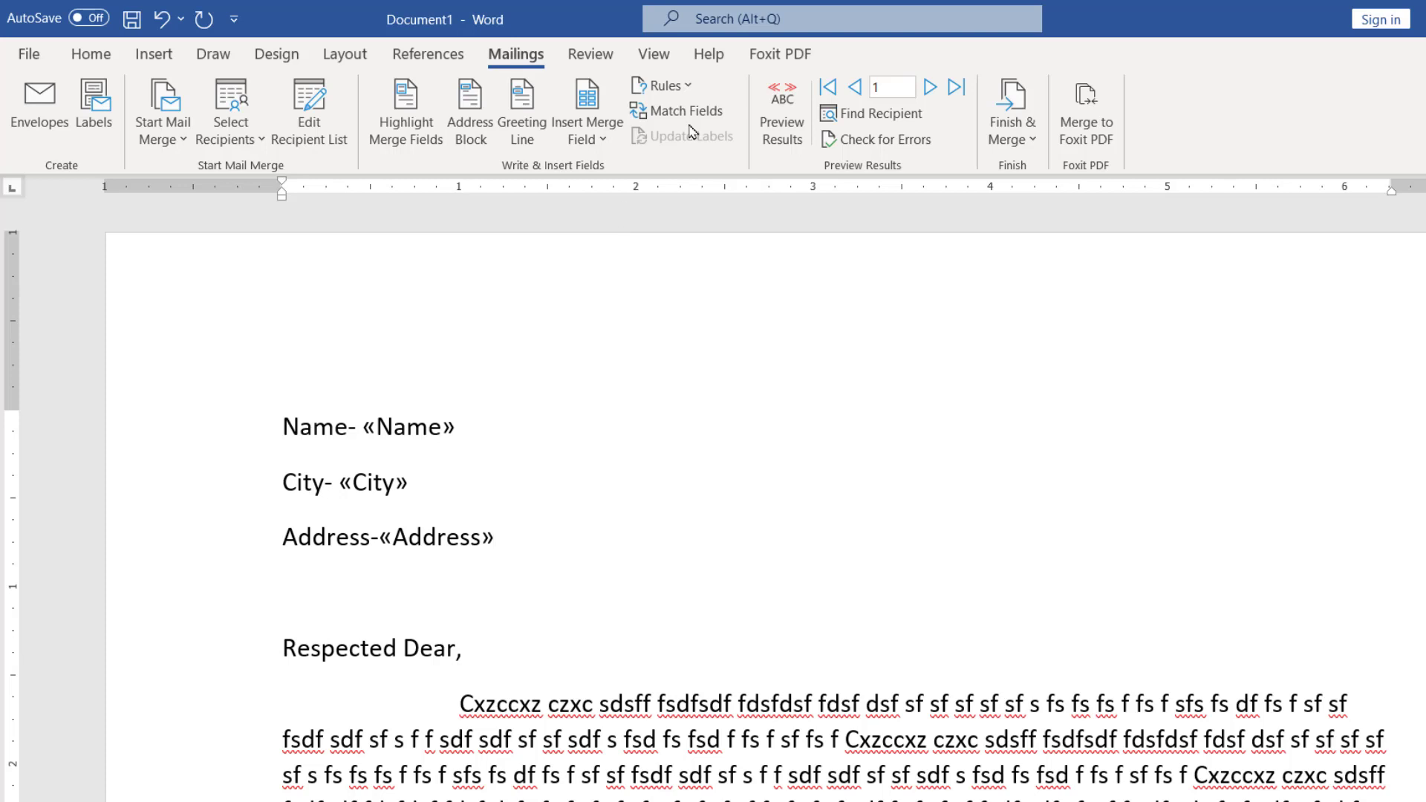
Merge all records into a new document of individual letters.
{"action": "left_click", "coordinate": [1010, 118]}
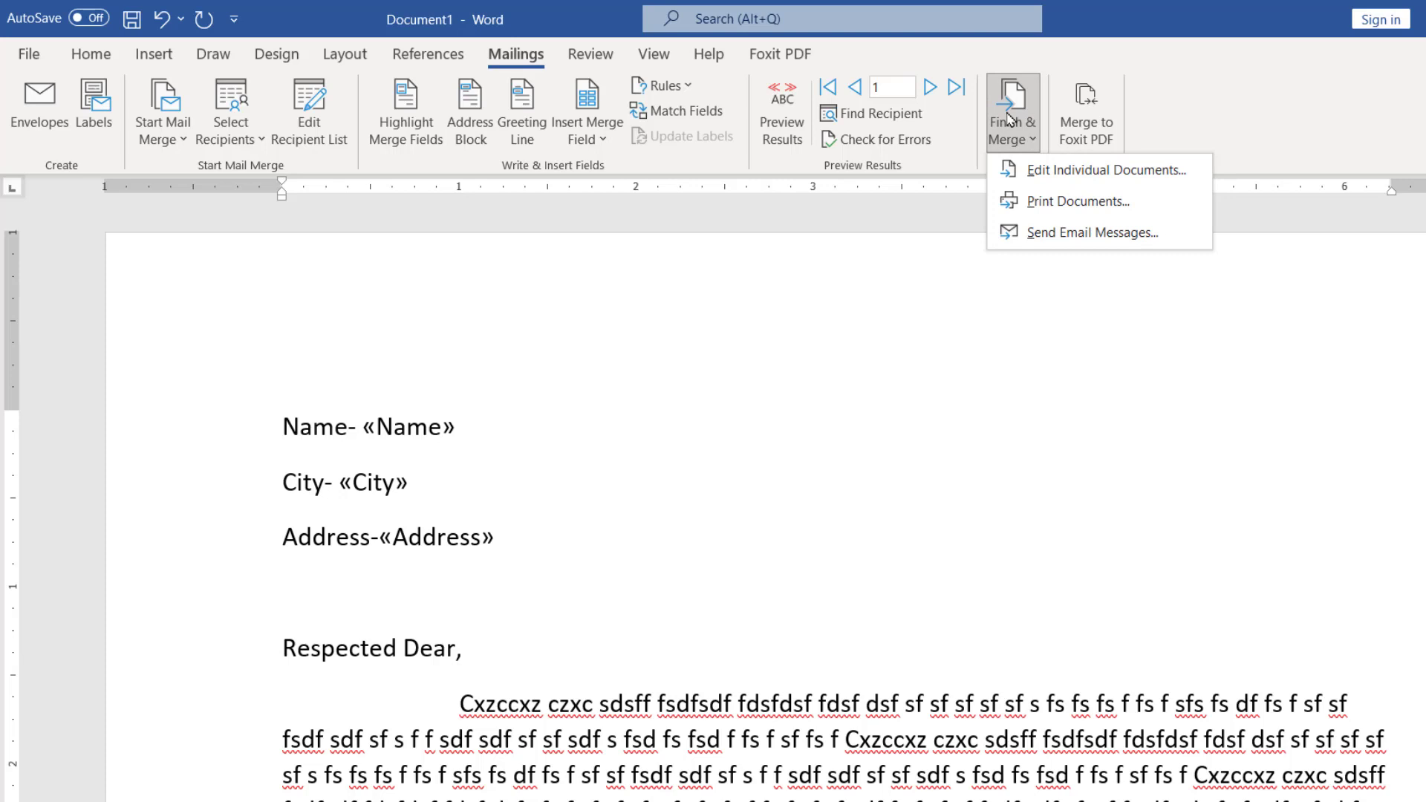
{"action": "left_click", "coordinate": [1080, 187]}
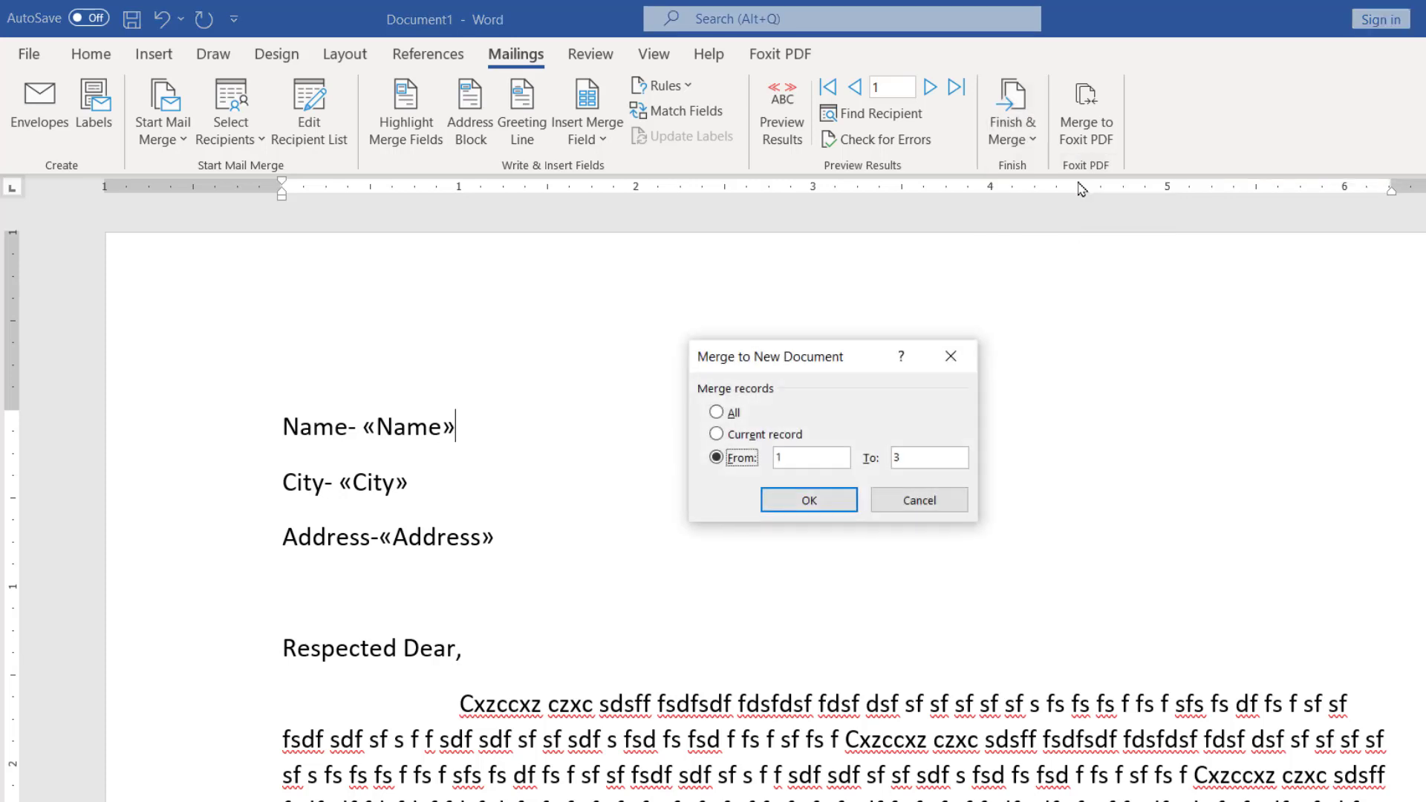
{"action": "left_click", "coordinate": [716, 412]}
{"action": "left_click", "coordinate": [807, 502]}
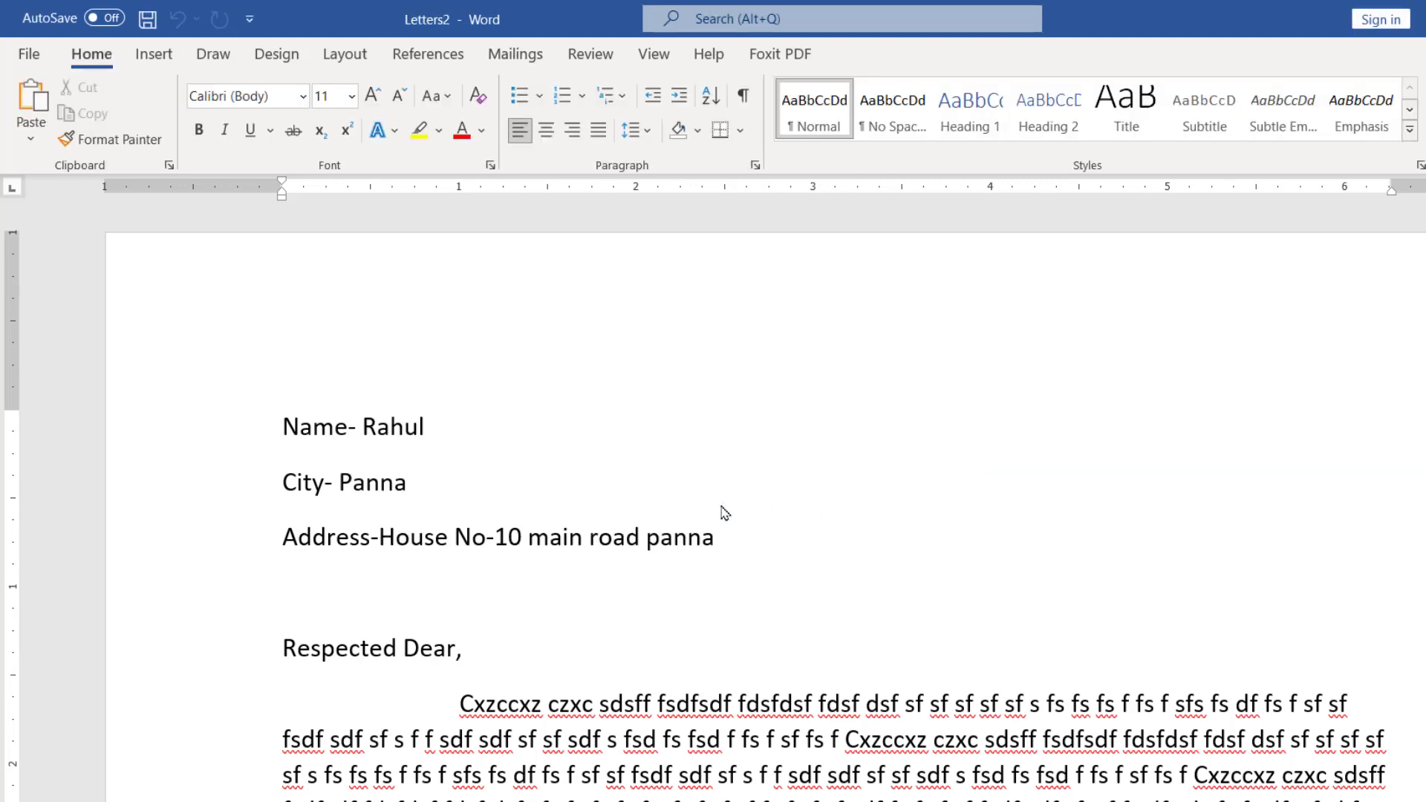
Review the merged letters and check the name, city and address filled in for each recipient.
{"action": "scroll", "coordinate": [632, 513], "scroll_direction": "down", "scroll_amount": 15}
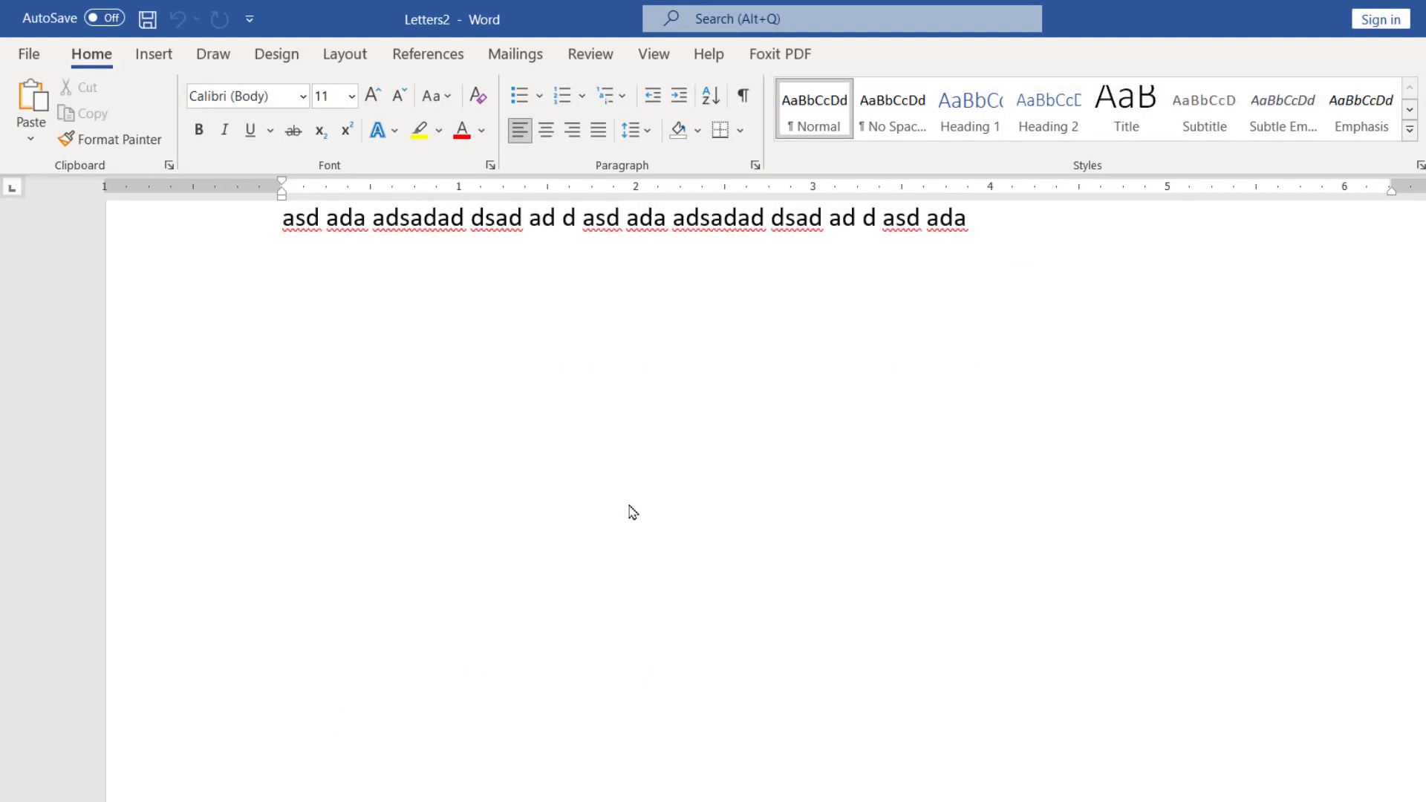
{"action": "scroll", "coordinate": [632, 512], "scroll_direction": "down", "scroll_amount": 2}
{"action": "scroll", "coordinate": [632, 513], "scroll_direction": "down", "scroll_amount": 10}
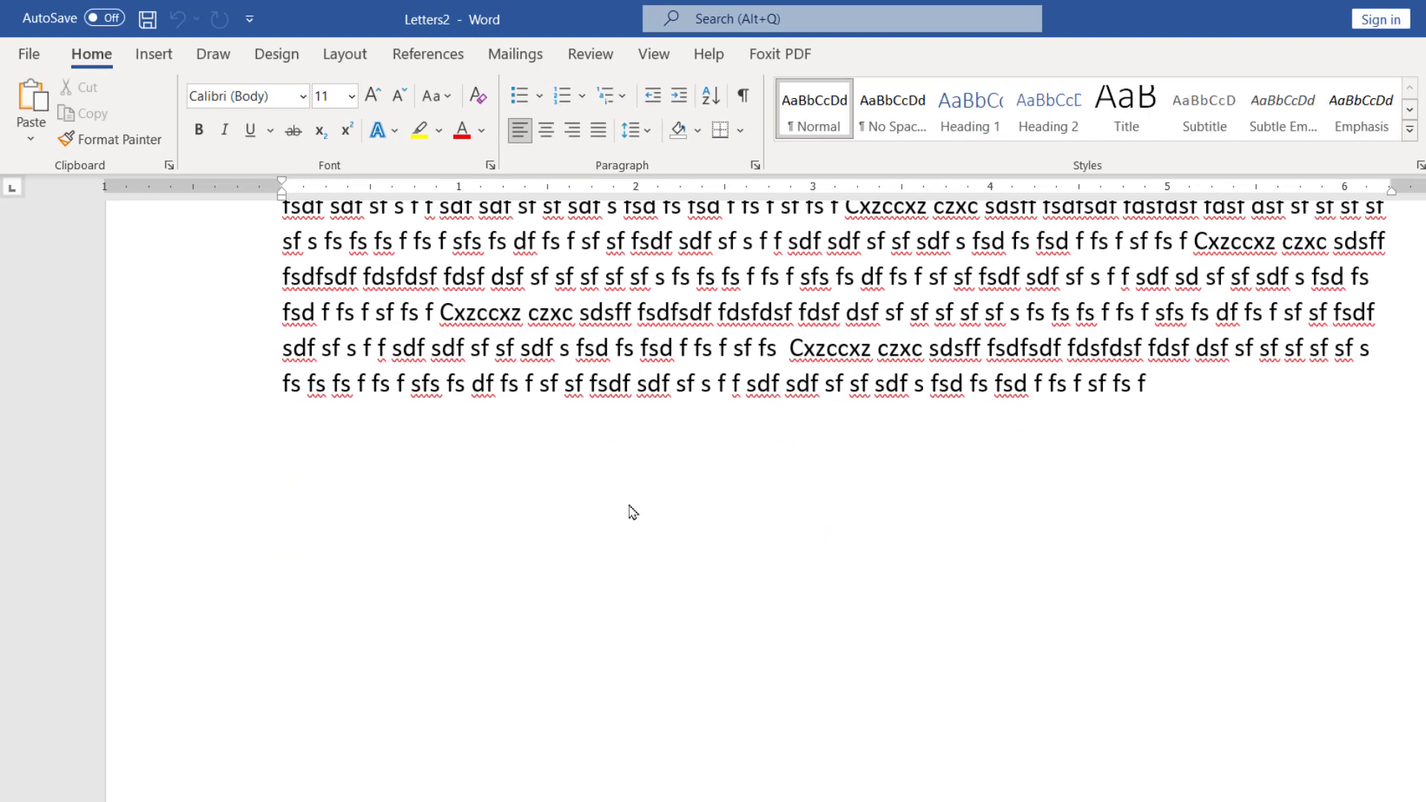
{"action": "scroll", "coordinate": [632, 512], "scroll_direction": "down", "scroll_amount": 10}
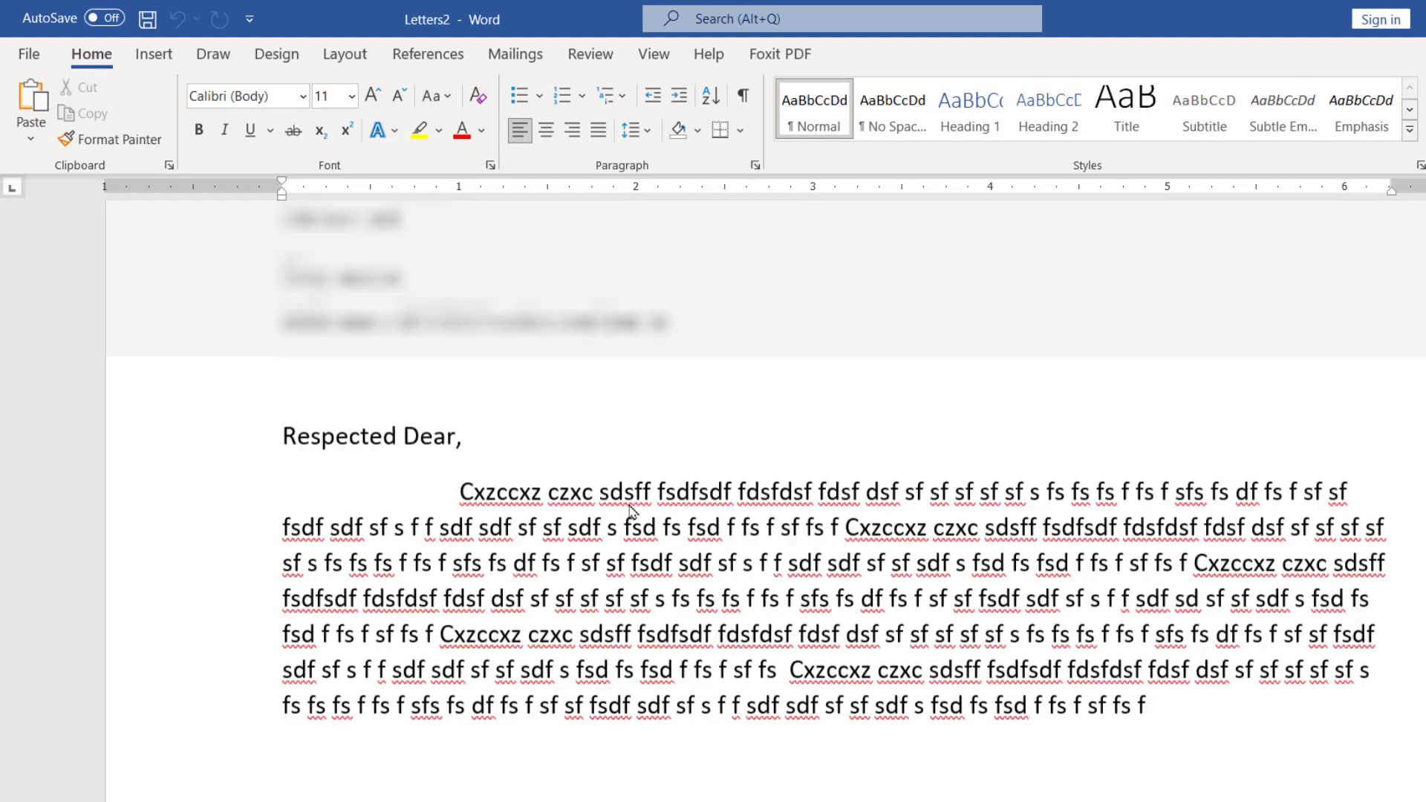
{"action": "scroll", "coordinate": [632, 512], "scroll_direction": "down", "scroll_amount": 5}
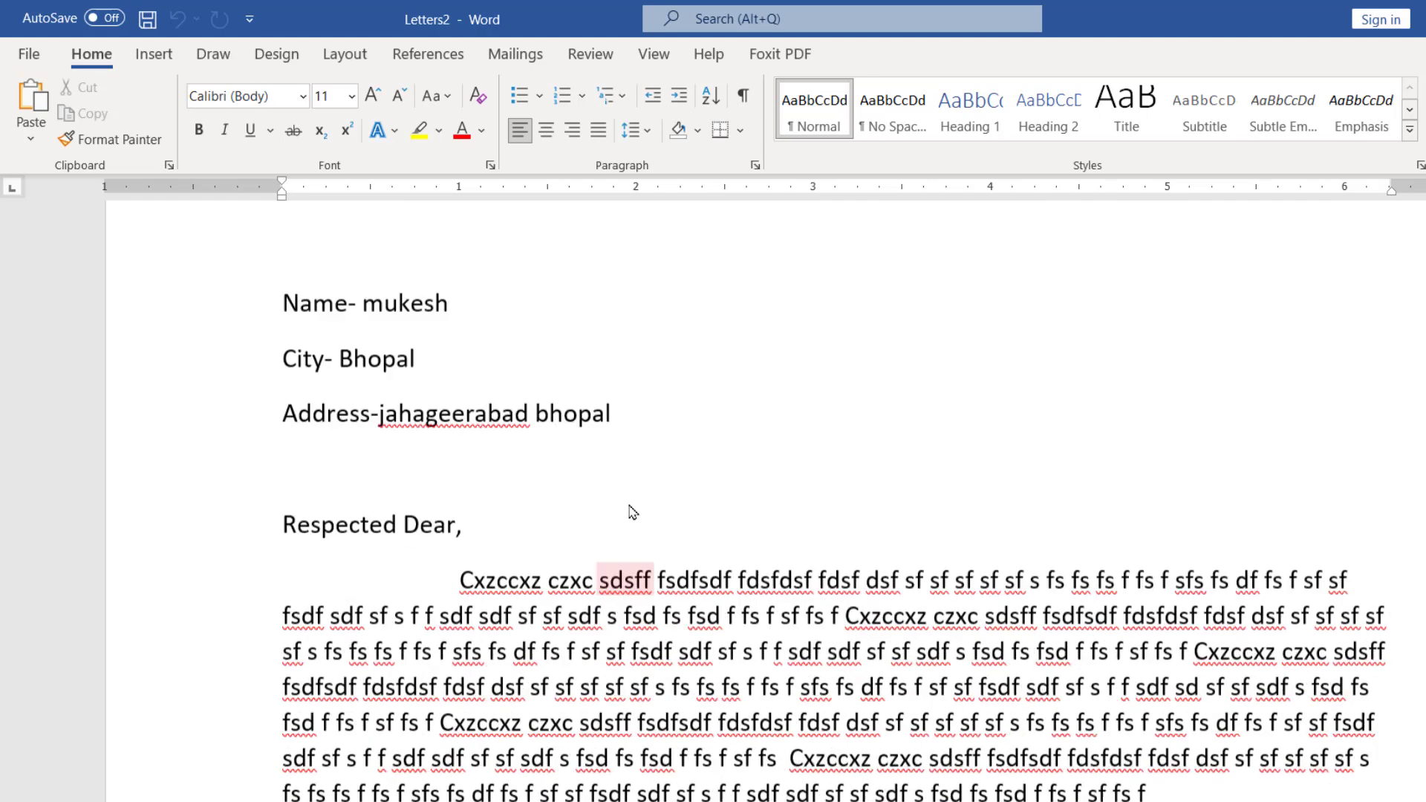
{"action": "scroll", "coordinate": [631, 512], "scroll_direction": "up", "scroll_amount": 1}
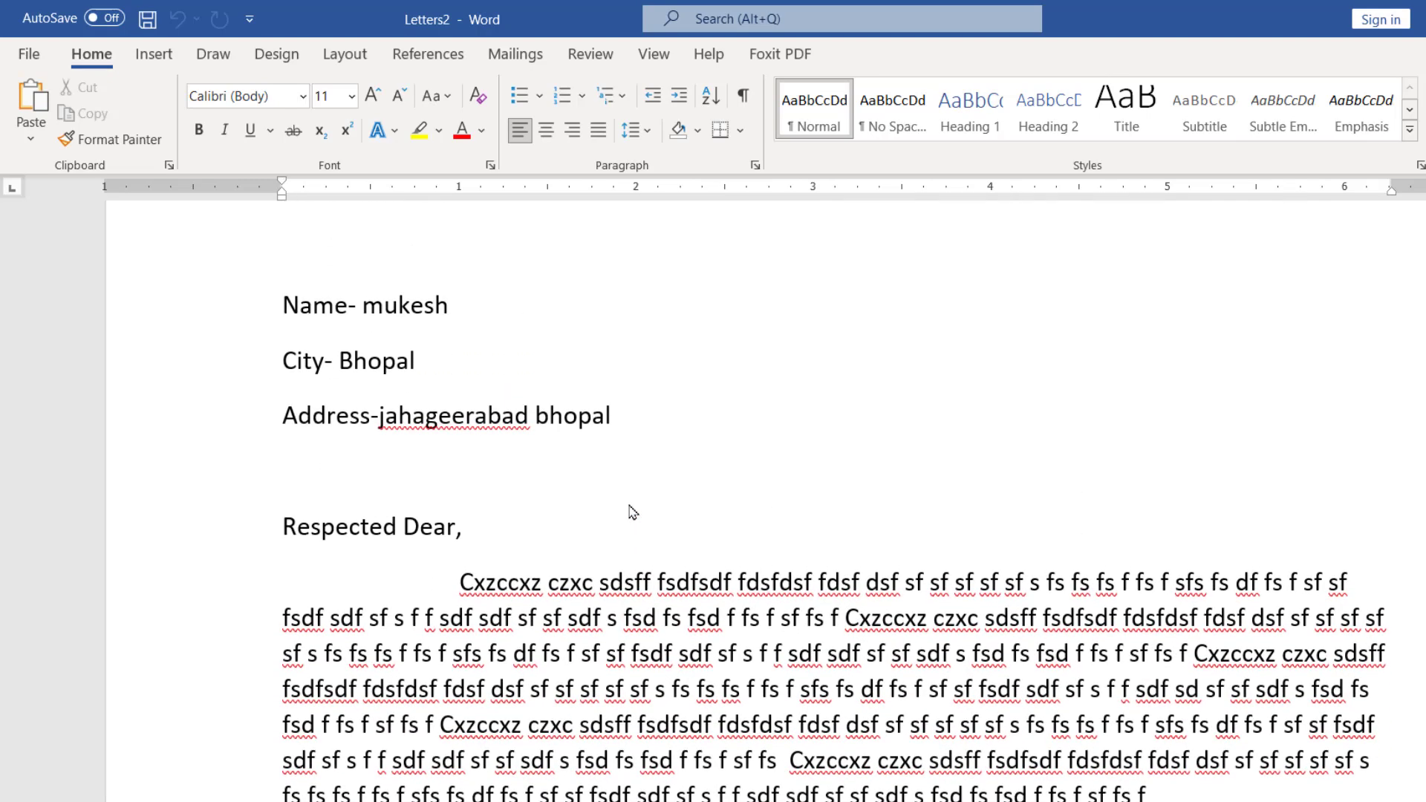
{"action": "left_click", "coordinate": [829, 591]}
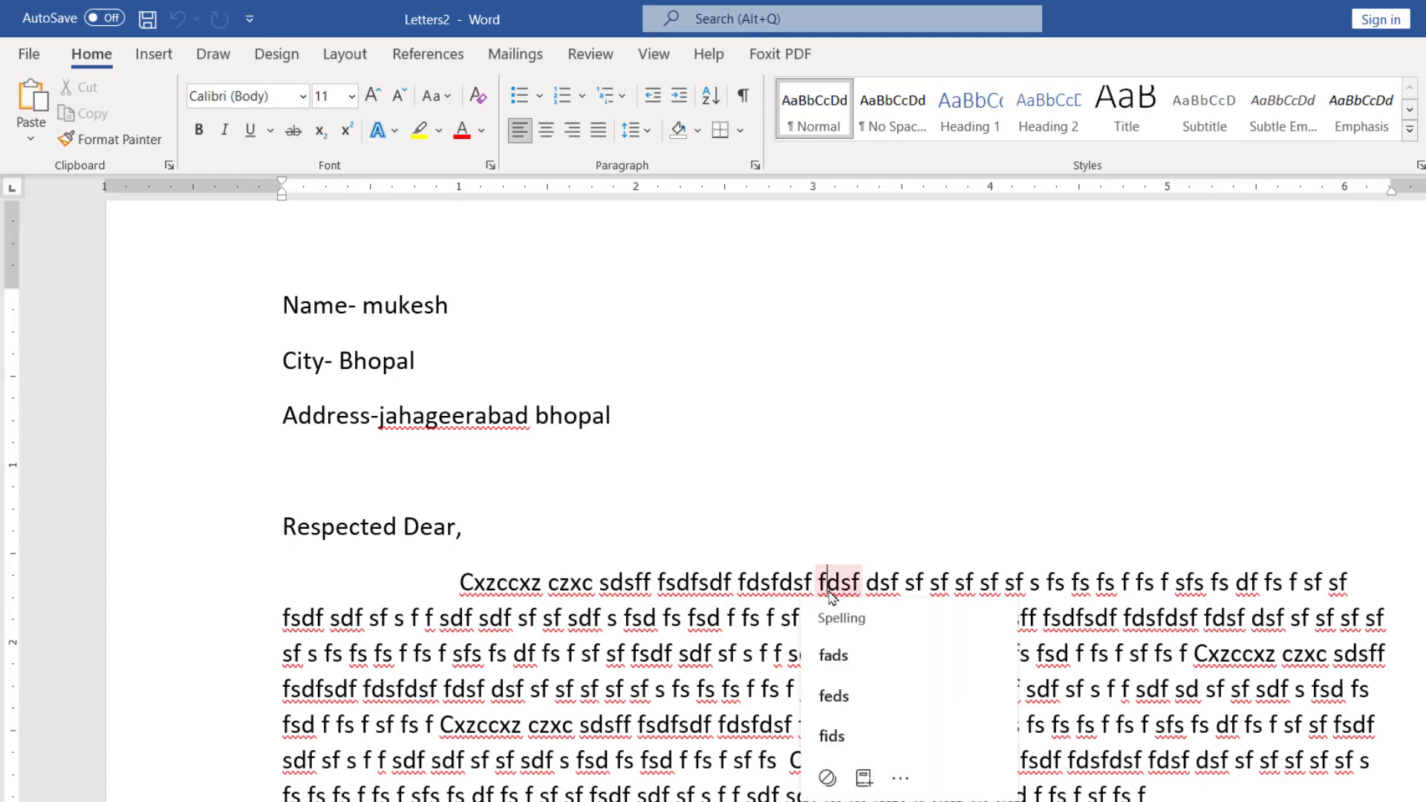
{"action": "left_click", "coordinate": [626, 416]}
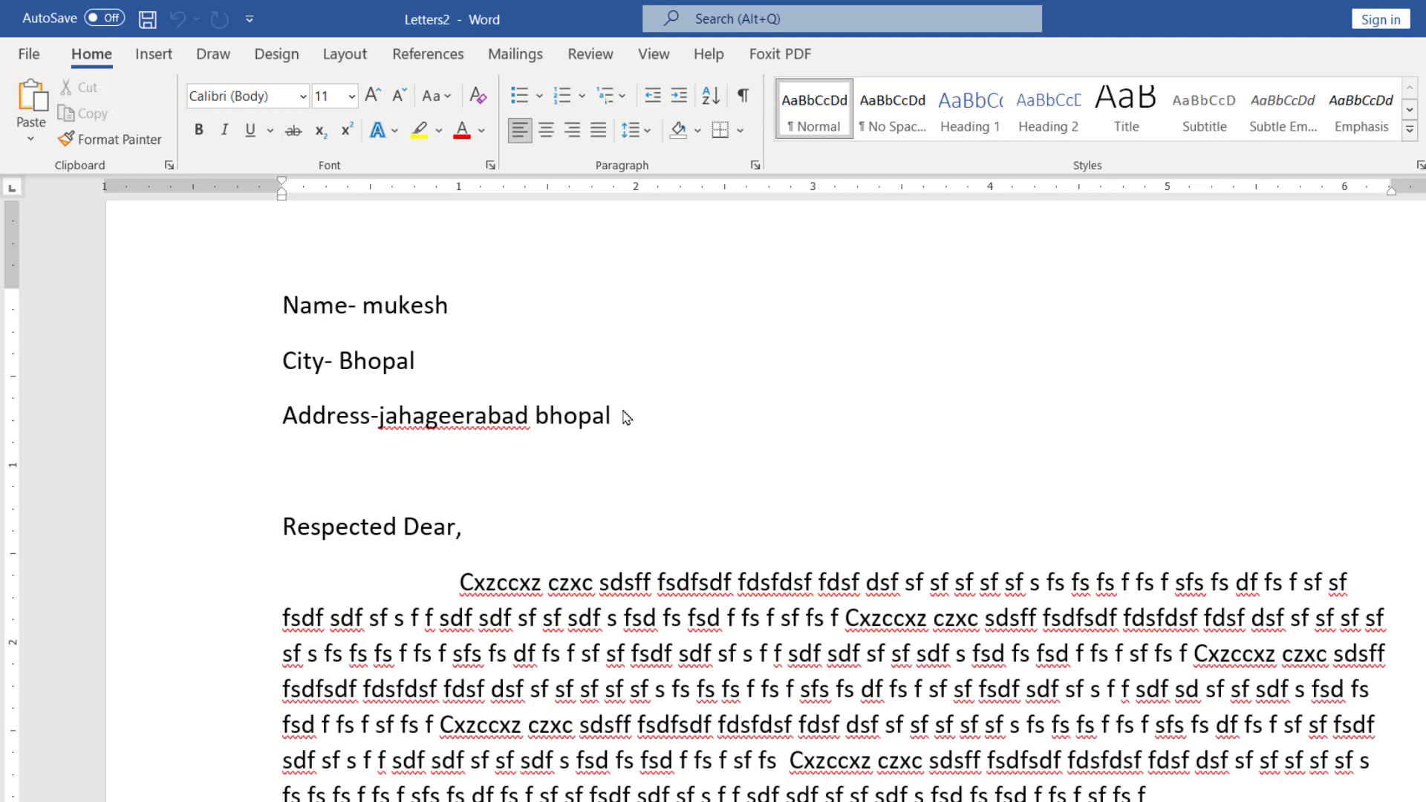
{"action": "scroll", "coordinate": [626, 418], "scroll_direction": "up", "scroll_amount": 15}
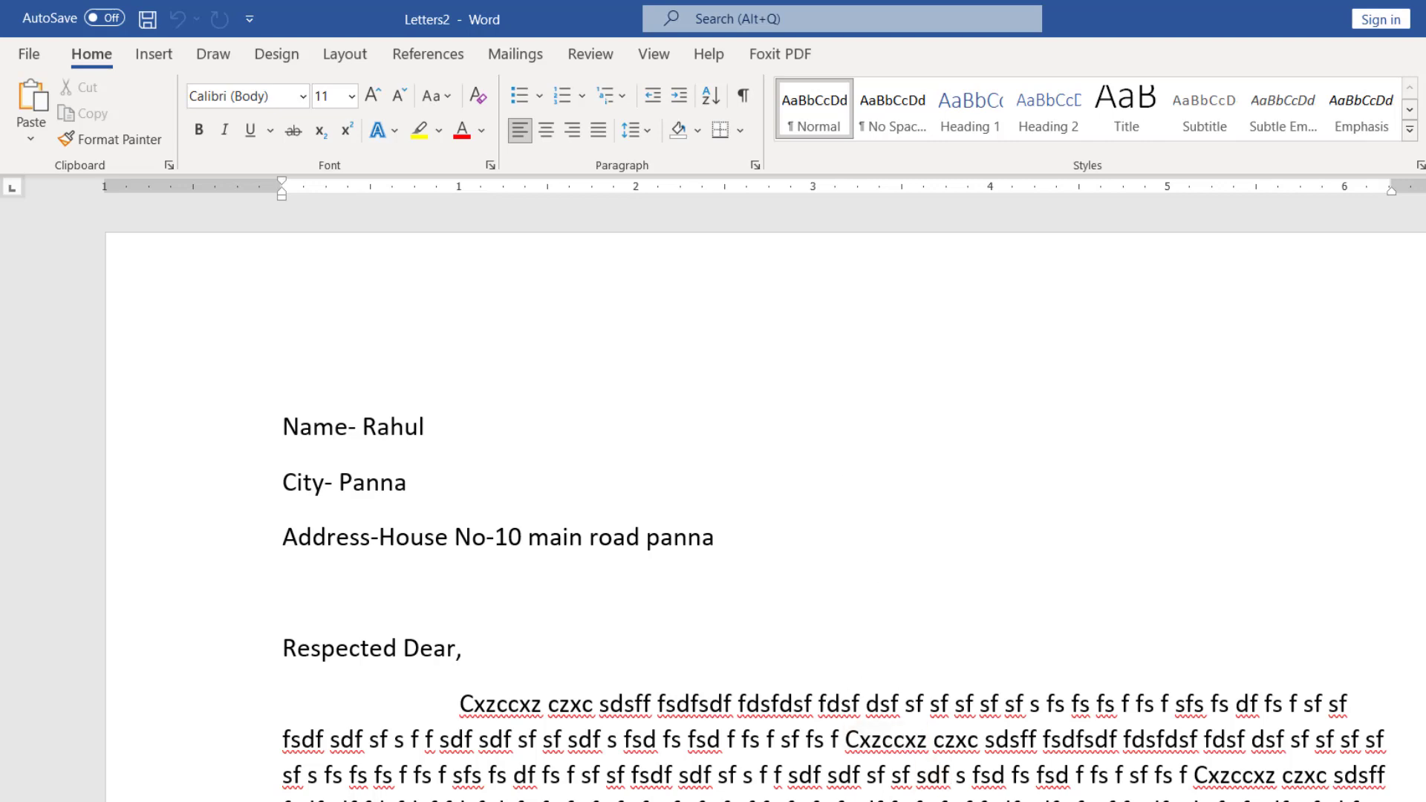
Switch to Presentation1.pptx in PowerPoint and draw a red line under "templates" and a small mark below it.
{"action": "key", "text": "alt+Tab"}
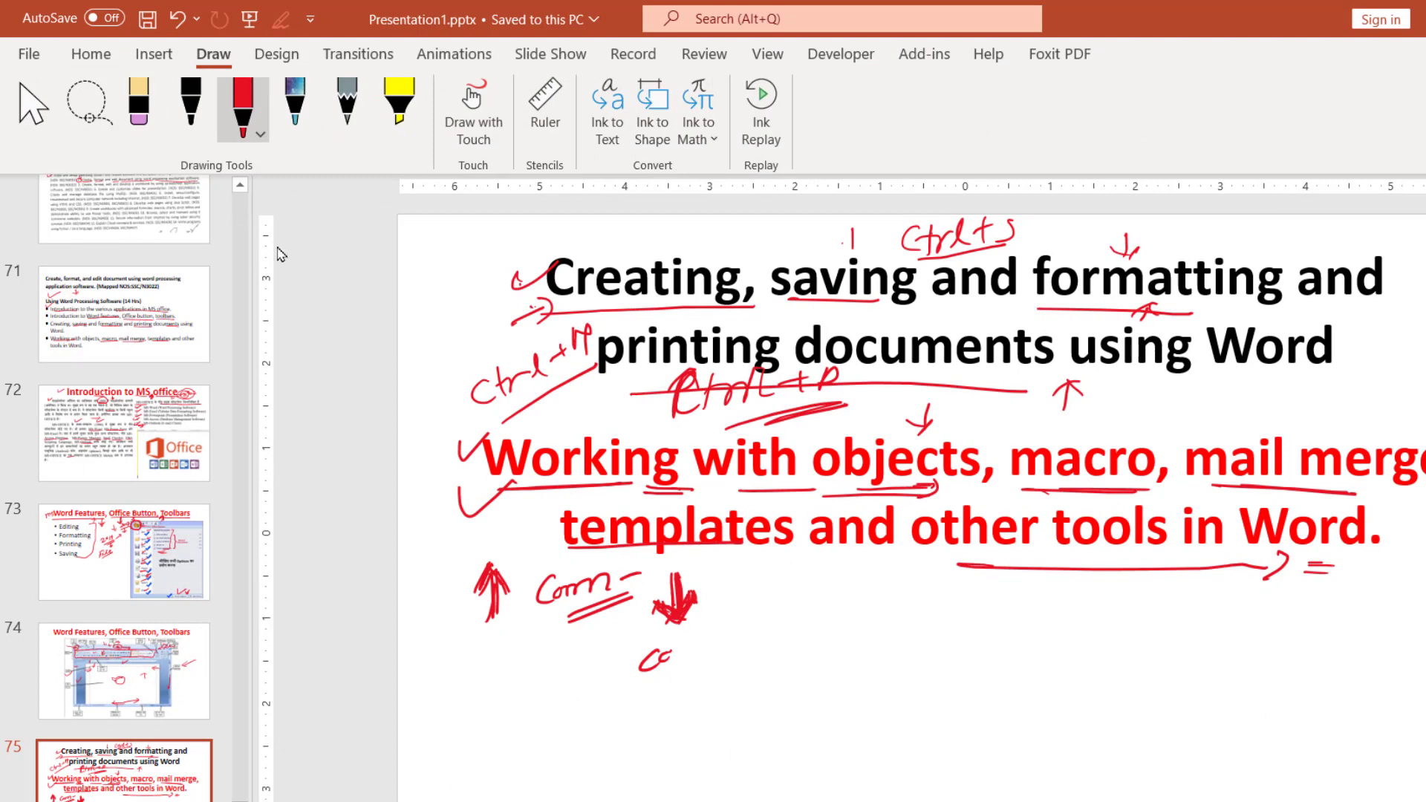
{"action": "mouse_move", "coordinate": [621, 557]}
{"action": "left_mouse_down"}
{"action": "mouse_move", "coordinate": [736, 554]}
{"action": "mouse_move", "coordinate": [651, 567]}
{"action": "left_mouse_up"}
{"action": "mouse_move", "coordinate": [780, 586]}
{"action": "left_mouse_down"}
{"action": "mouse_move", "coordinate": [775, 620]}
{"action": "mouse_move", "coordinate": [794, 609]}
{"action": "left_mouse_up"}
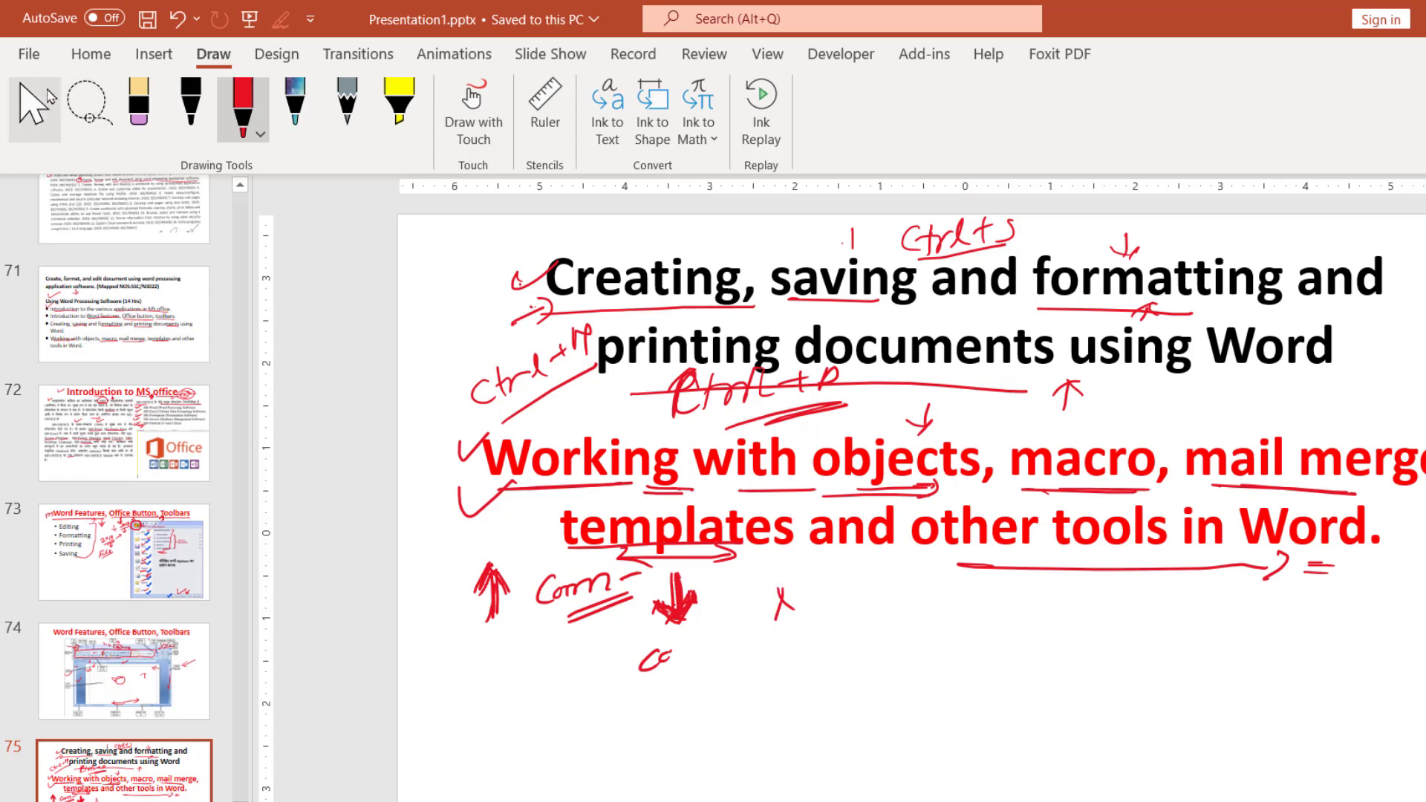
Preview the Circuit presentation template in its red and dark grey variants, and return to the slide without creating a presentation.
{"action": "left_click", "coordinate": [24, 57]}
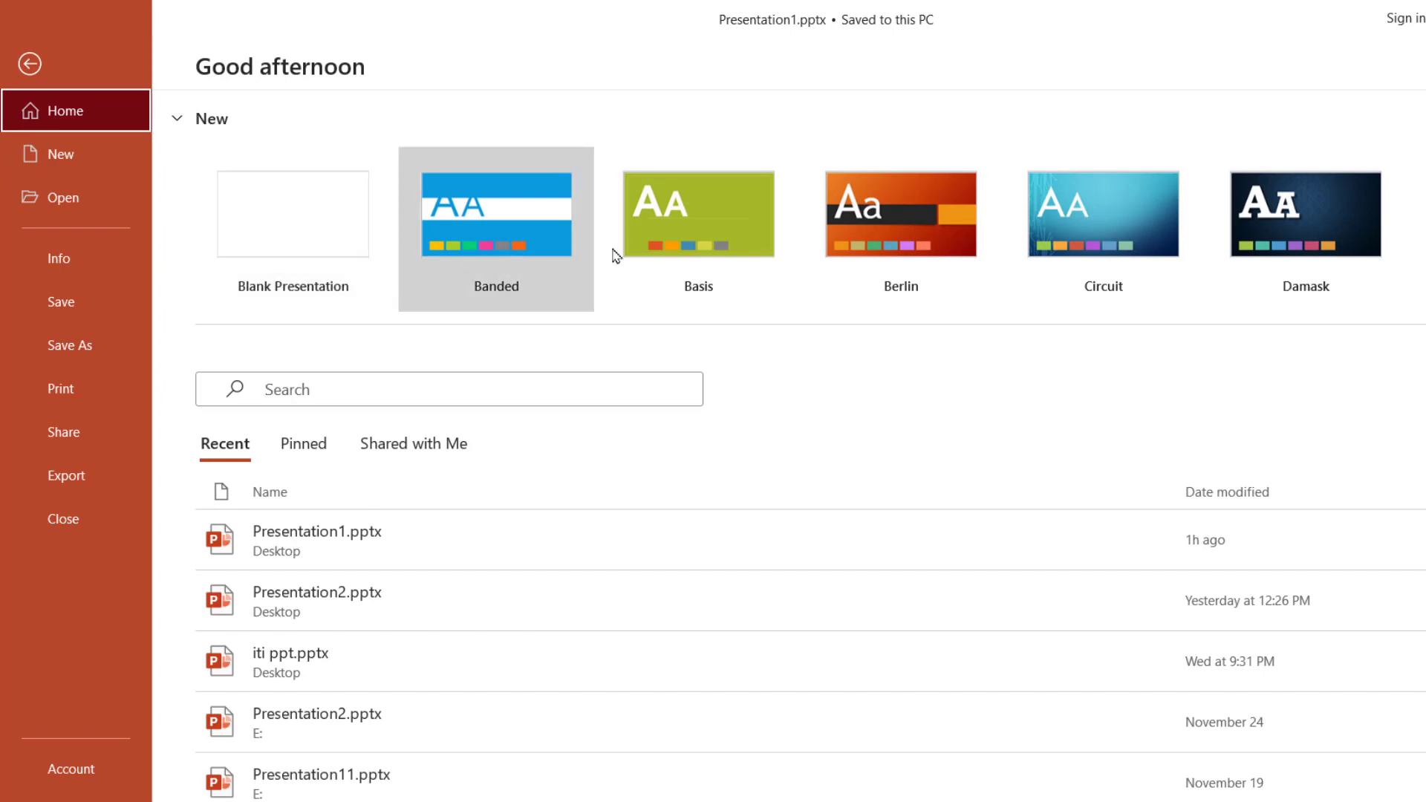
{"action": "left_click", "coordinate": [1156, 236]}
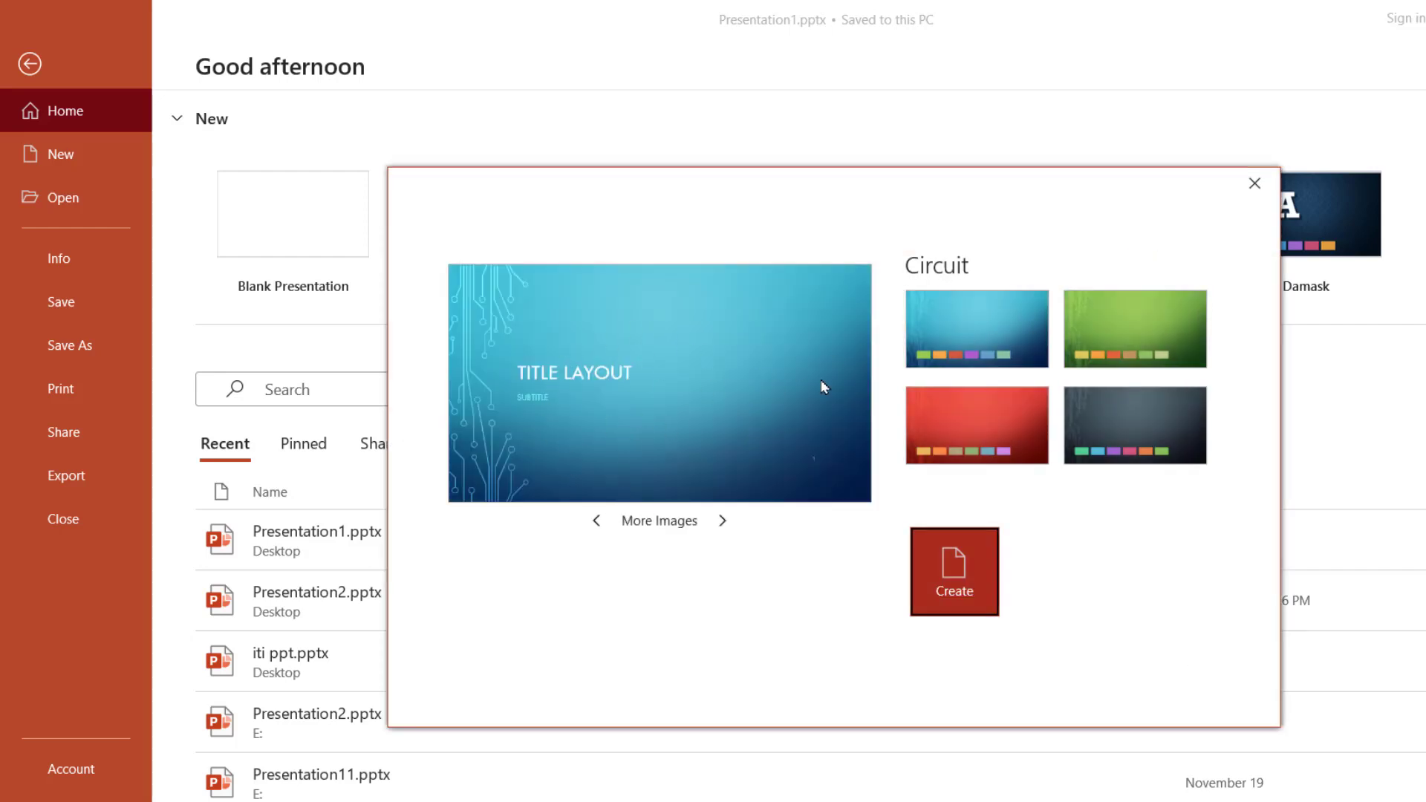
{"action": "left_click", "coordinate": [928, 418]}
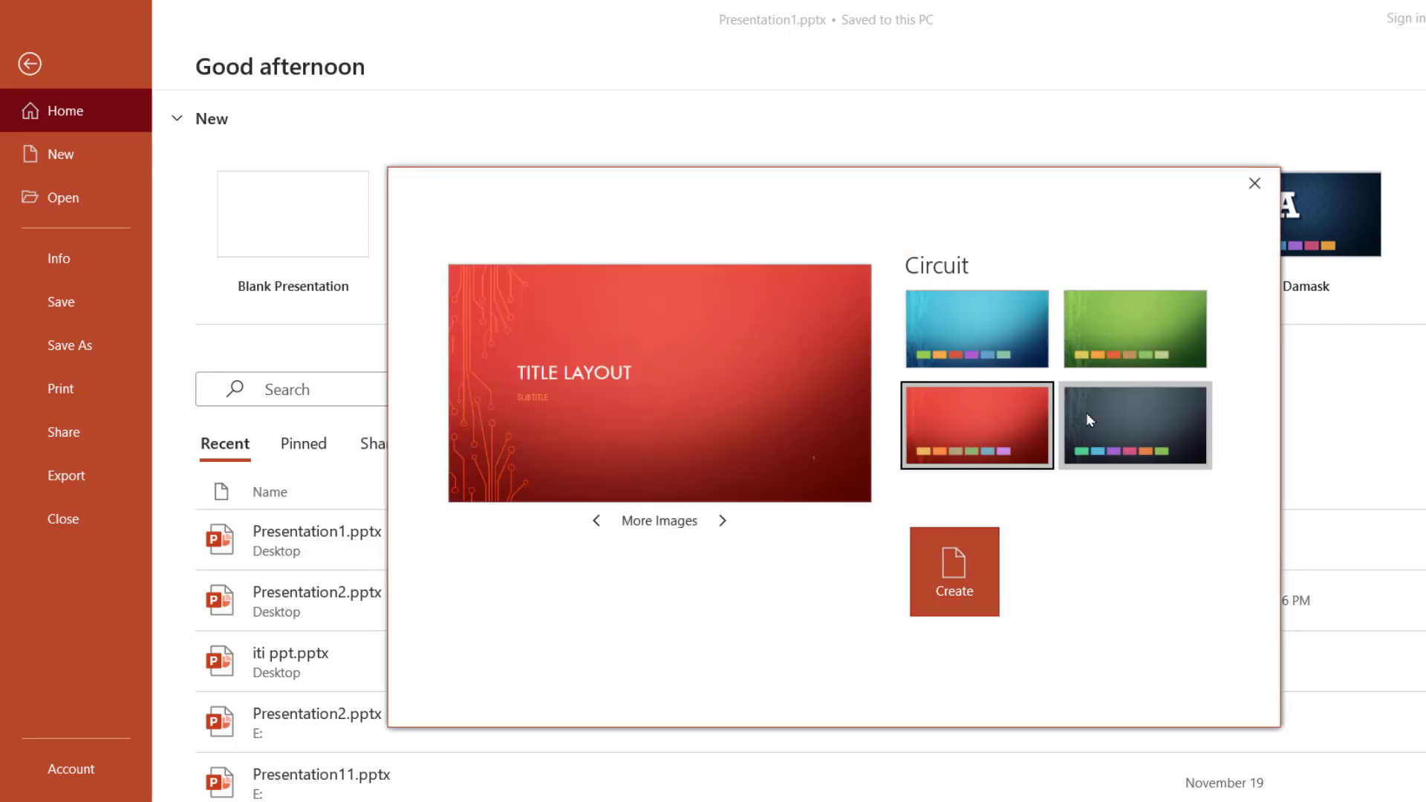
{"action": "left_click", "coordinate": [1086, 418]}
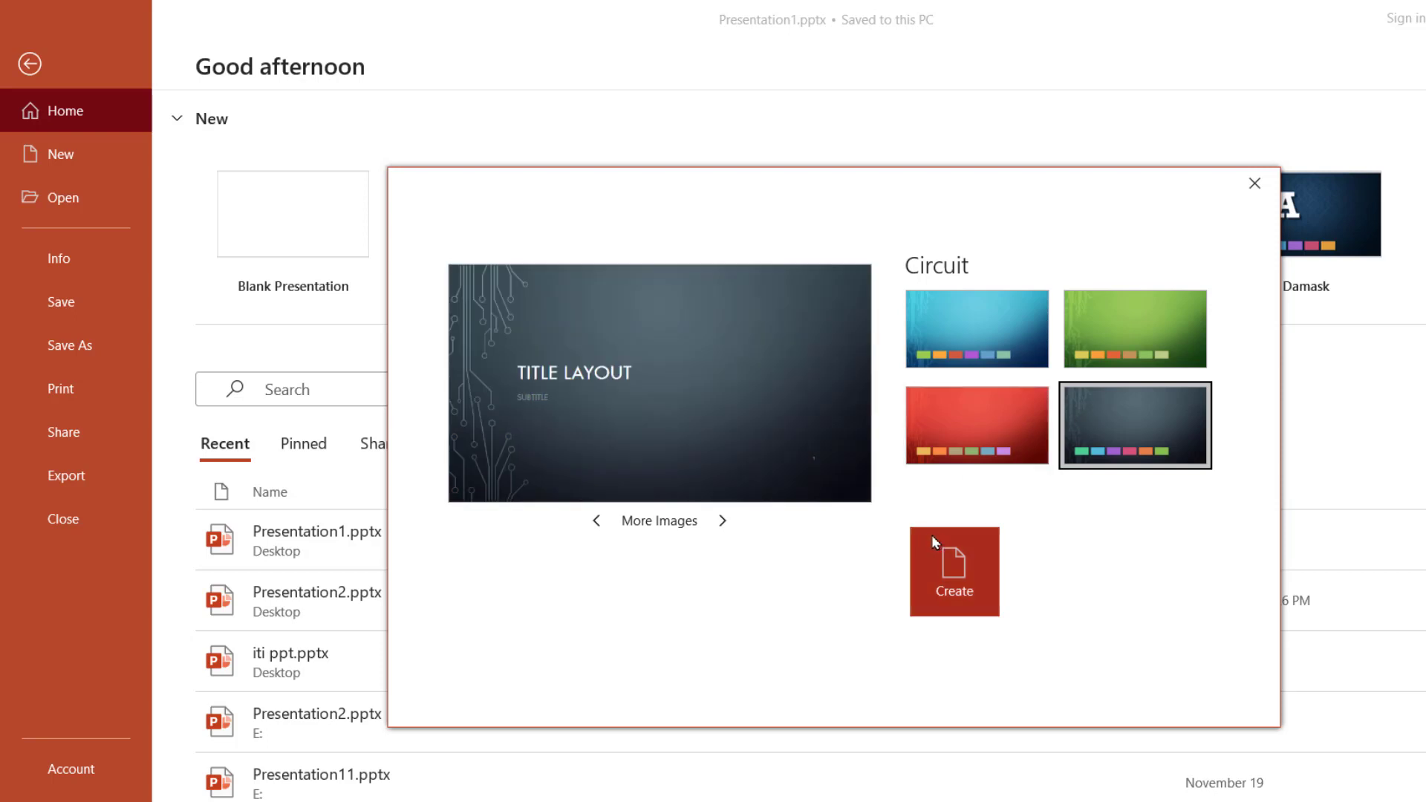
{"action": "left_click", "coordinate": [1254, 186]}
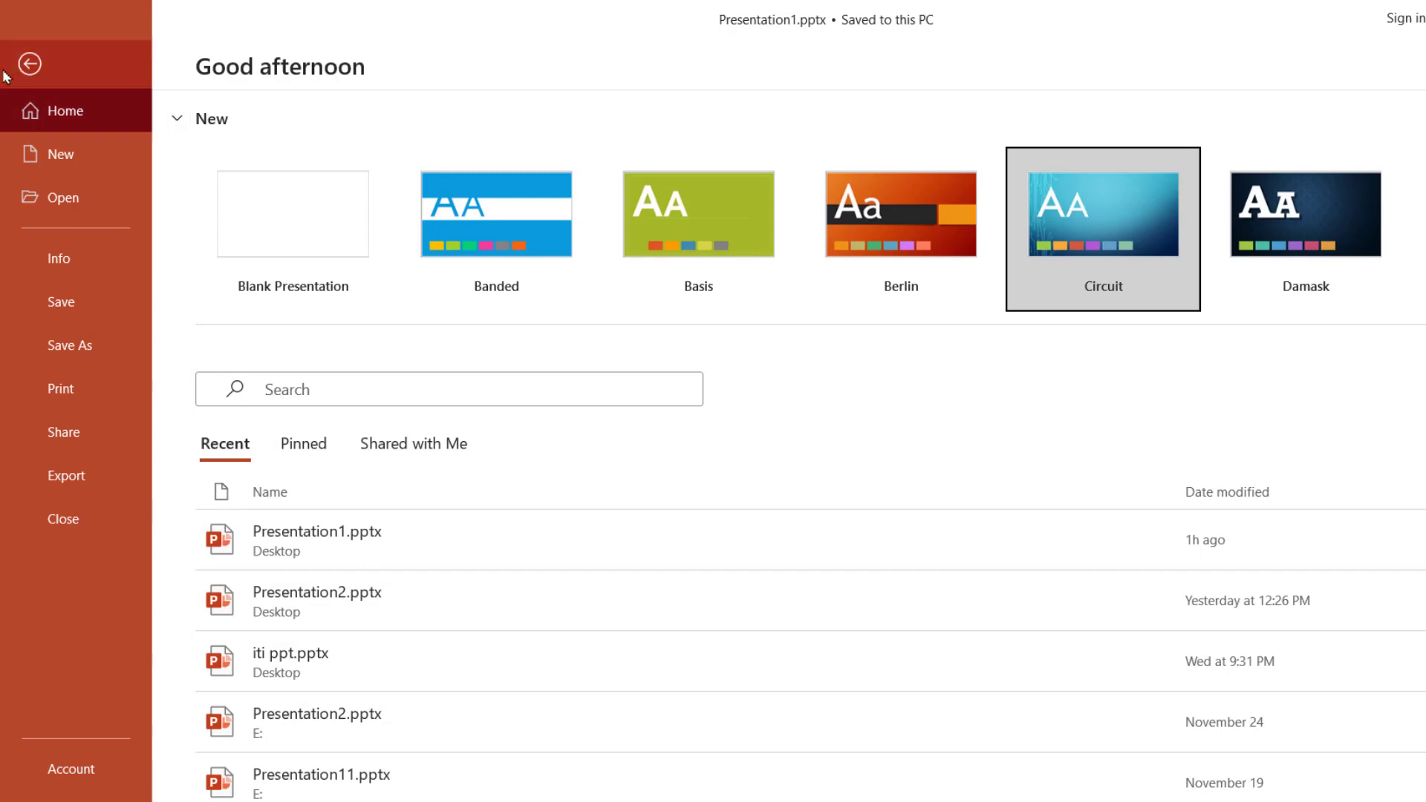
{"action": "left_click", "coordinate": [29, 64]}
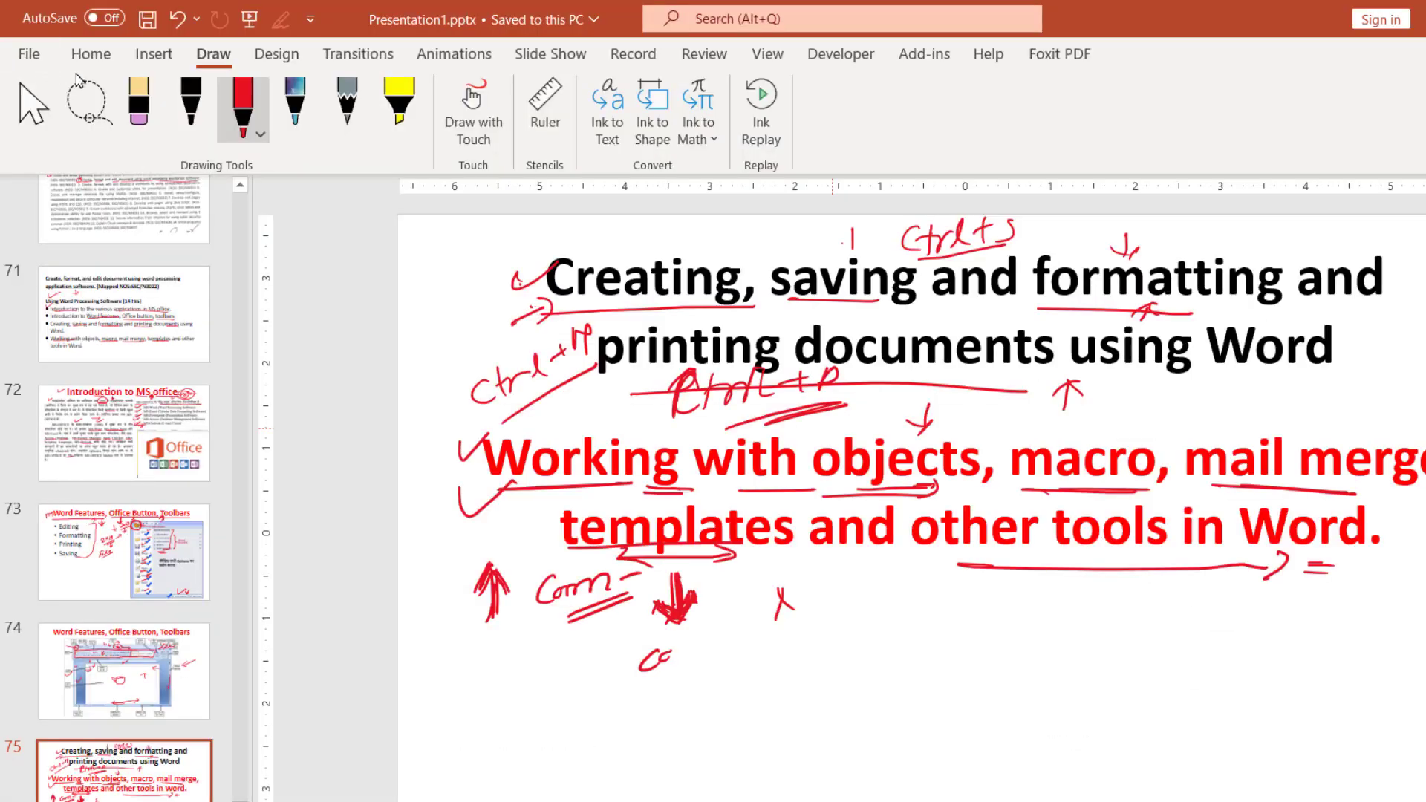
Draw a red check mark and three upward arrows in the blank area below "other tools in Word".
{"action": "left_click_drag", "start_coordinate": [874, 613], "coordinate": [961, 598]}
{"action": "mouse_move", "coordinate": [934, 657]}
{"action": "left_mouse_down"}
{"action": "mouse_move", "coordinate": [932, 711]}
{"action": "mouse_move", "coordinate": [955, 678]}
{"action": "left_mouse_up"}
{"action": "left_click_drag", "start_coordinate": [934, 651], "coordinate": [914, 674]}
{"action": "left_click_drag", "start_coordinate": [1055, 613], "coordinate": [1043, 672]}
{"action": "mouse_move", "coordinate": [1055, 613]}
{"action": "left_mouse_down"}
{"action": "mouse_move", "coordinate": [1068, 643]}
{"action": "mouse_move", "coordinate": [1022, 637]}
{"action": "left_mouse_up"}
{"action": "mouse_move", "coordinate": [1139, 600]}
{"action": "left_mouse_down"}
{"action": "mouse_move", "coordinate": [1115, 665]}
{"action": "mouse_move", "coordinate": [1164, 640]}
{"action": "left_mouse_up"}
{"action": "left_click_drag", "start_coordinate": [1148, 598], "coordinate": [1097, 617]}
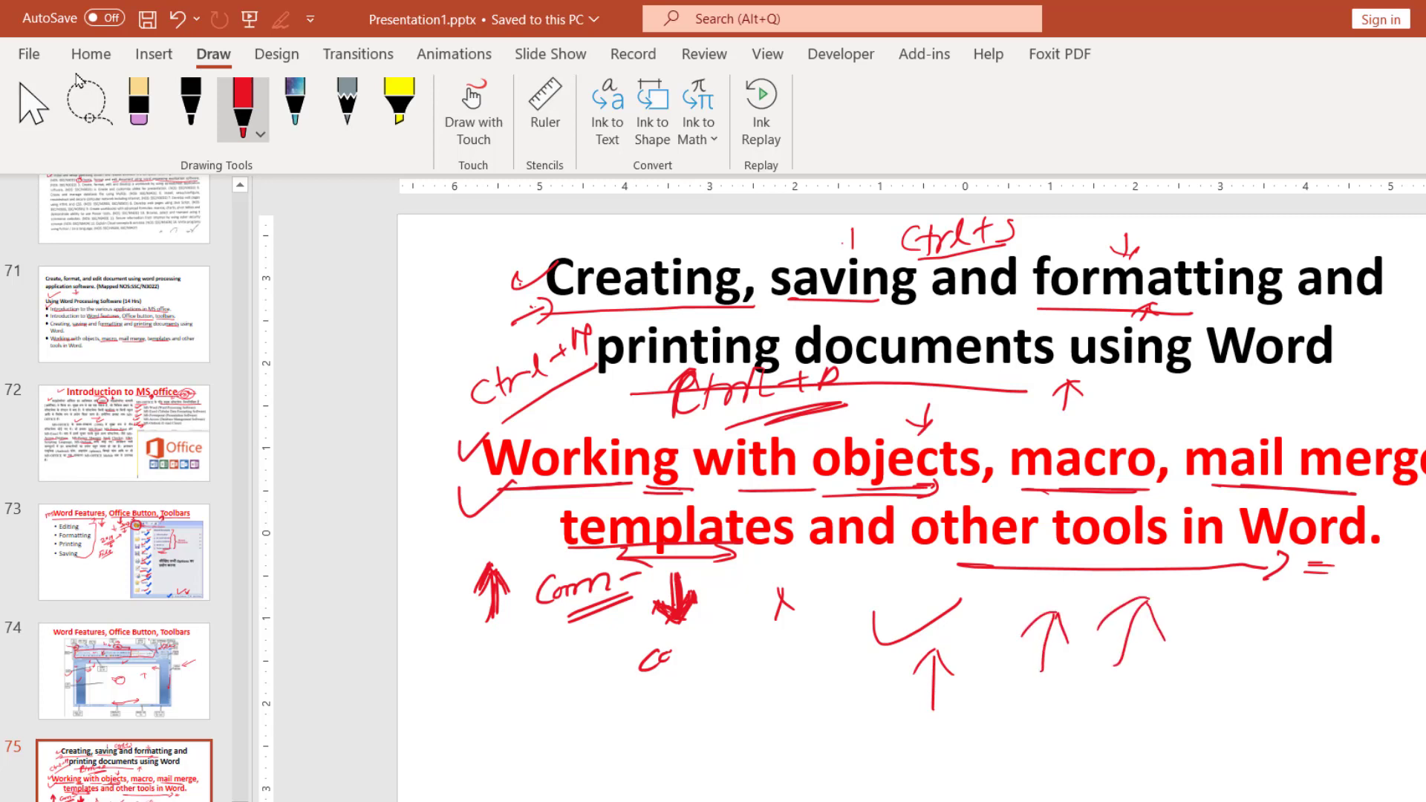